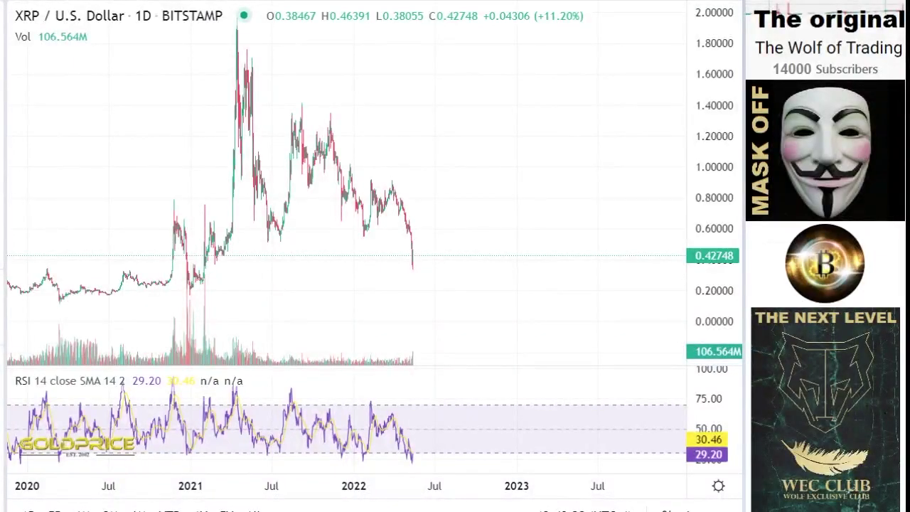
Step: Shrink the RSI pane to give the XRP / U.S. Dollar price chart more height, with history shown back to 2019
left_click(3, 23)
left_click(33, 30)
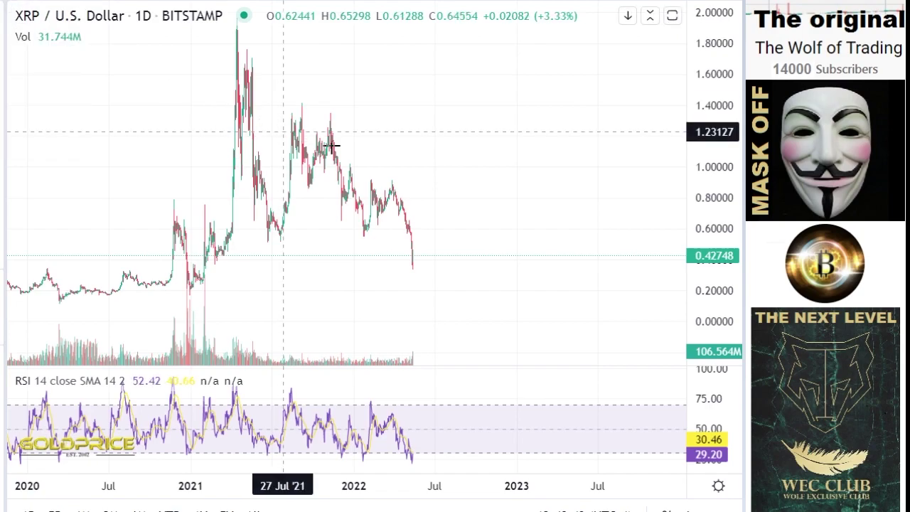
left_click_drag(387, 178, 559, 179)
left_click_drag(718, 206, 715, 278)
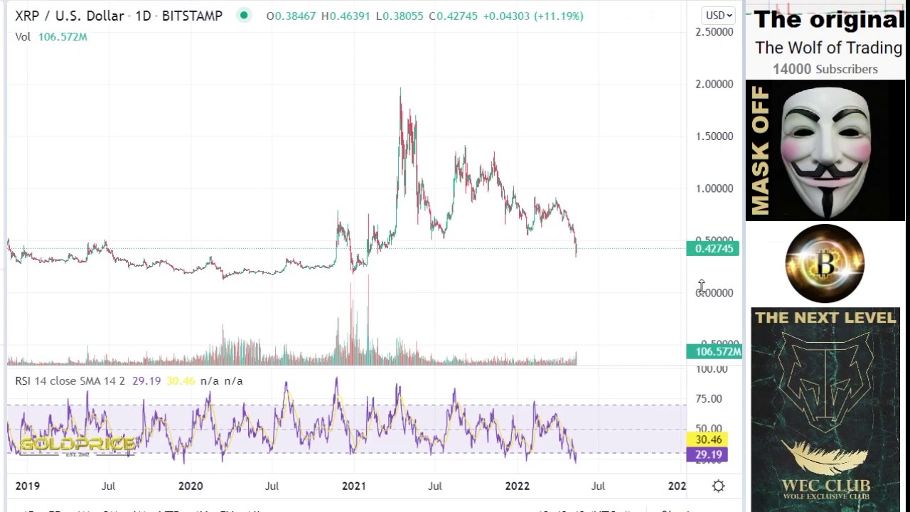
left_click_drag(703, 304, 704, 213)
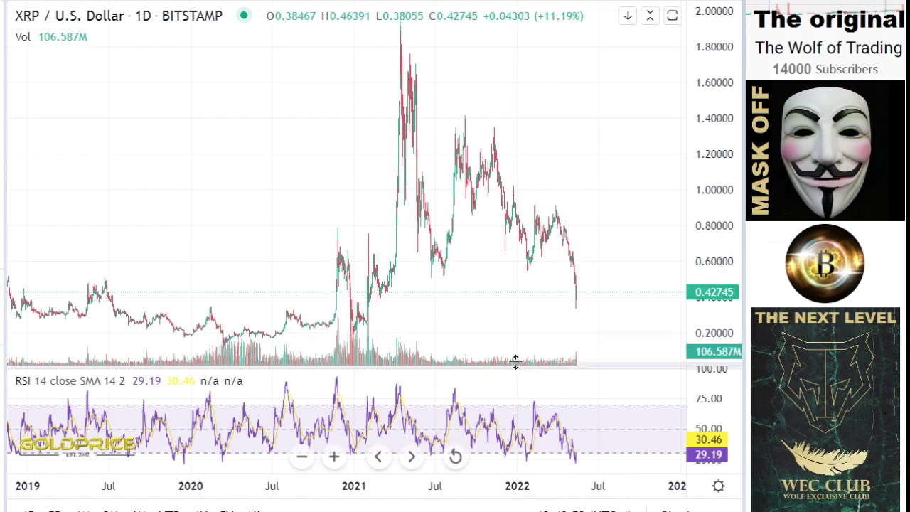
left_click_drag(514, 370, 507, 404)
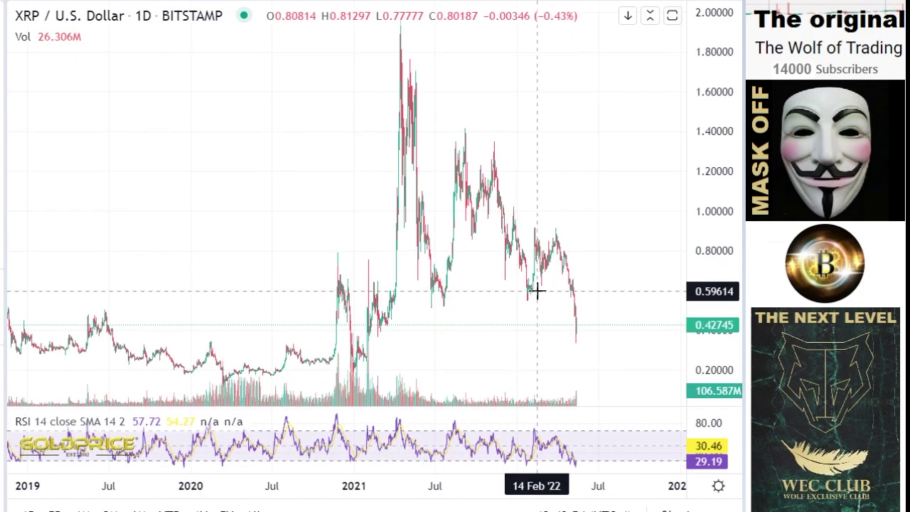
Step: Draw a rising trend line from about 0.403 on 2 May 2021 to about 1.199 on 5 Oct 2022
scroll(534, 291, "up", 5)
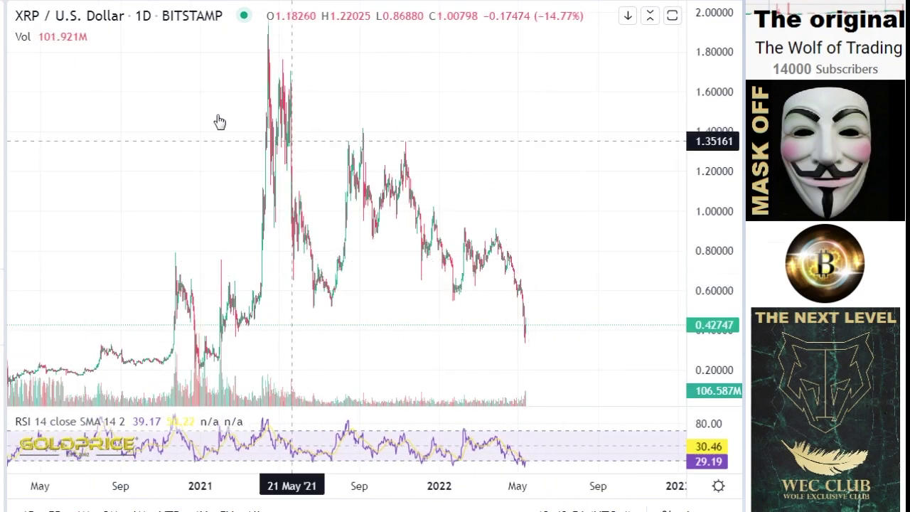
left_click(2, 23)
left_click(20, 26)
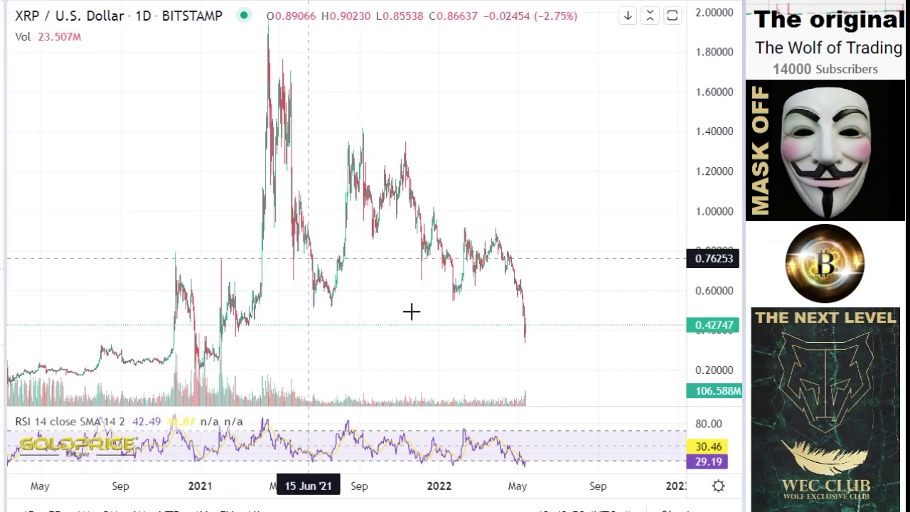
left_click_drag(423, 307, 423, 235)
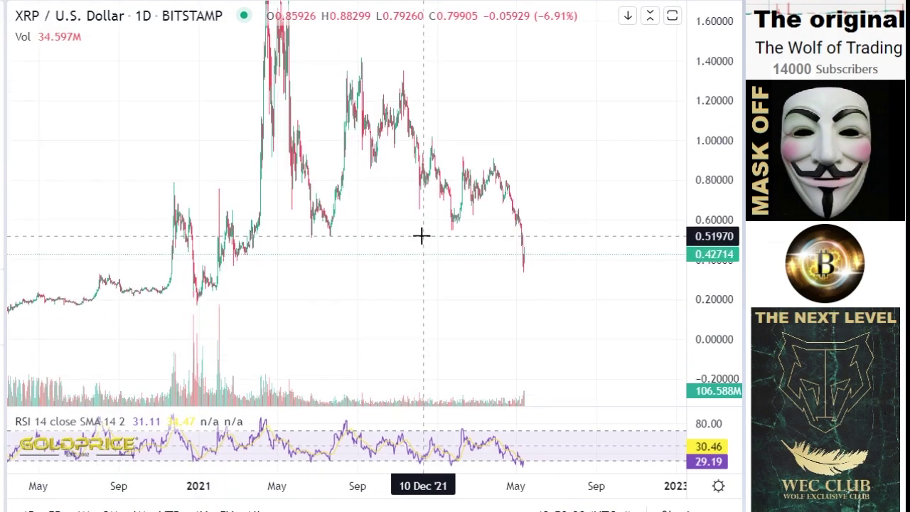
scroll(419, 234, "up", 1)
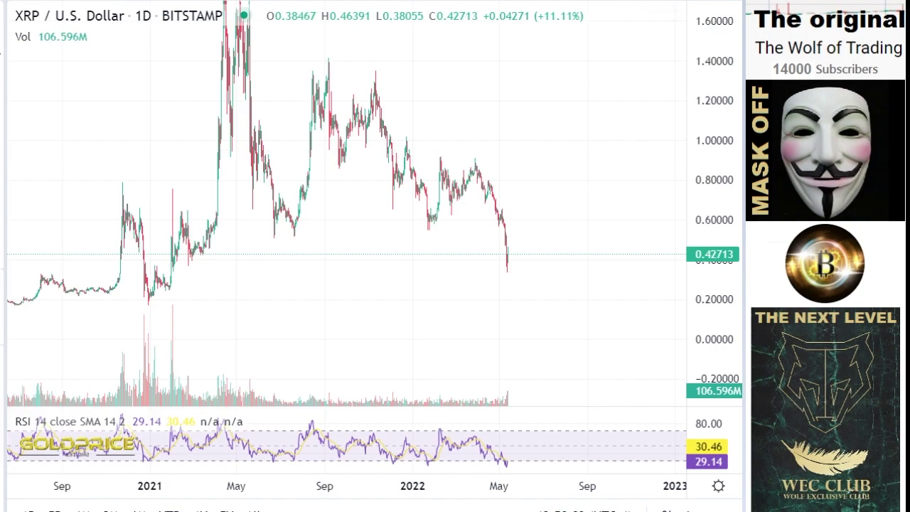
left_click(3, 48)
left_click(69, 15)
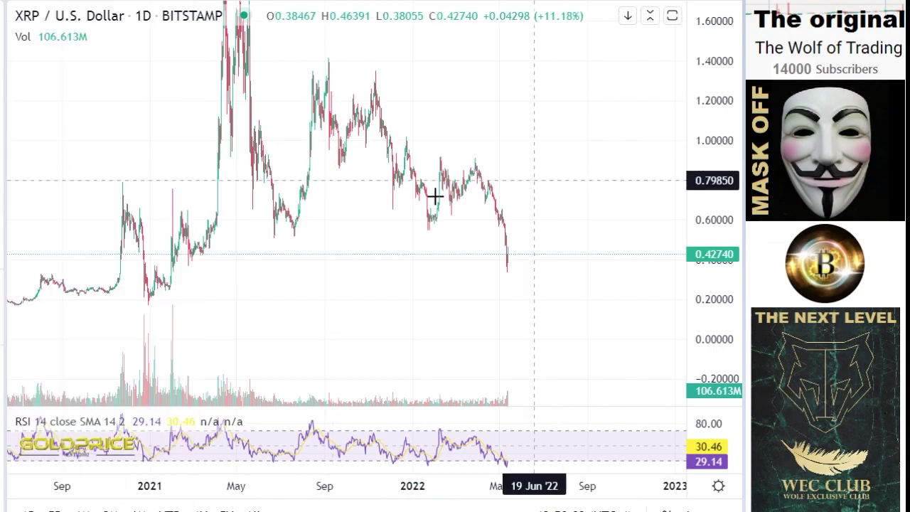
left_click(238, 258)
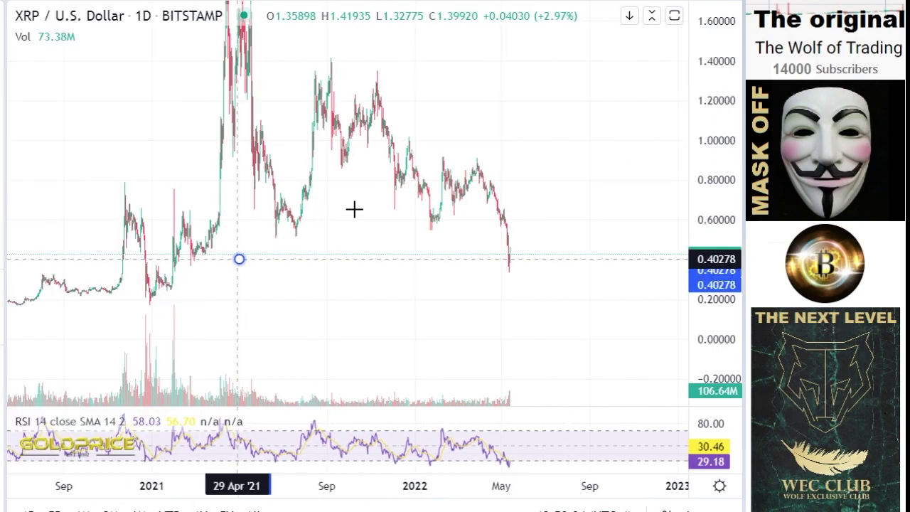
left_click(613, 101)
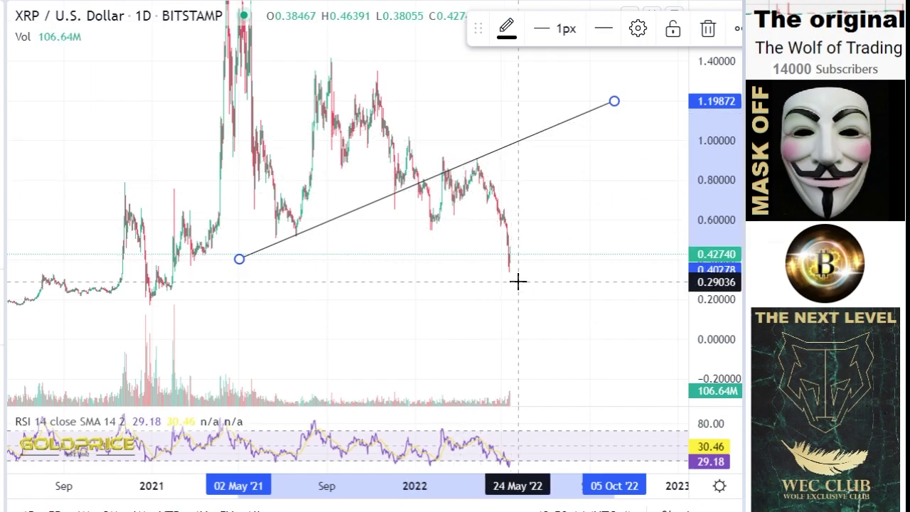
Step: Draw a nearly horizontal trend line from about 0.511 on 4 Jan 2019 to about 0.457 on 12 Aug 2022
scroll(508, 282, "down", 6)
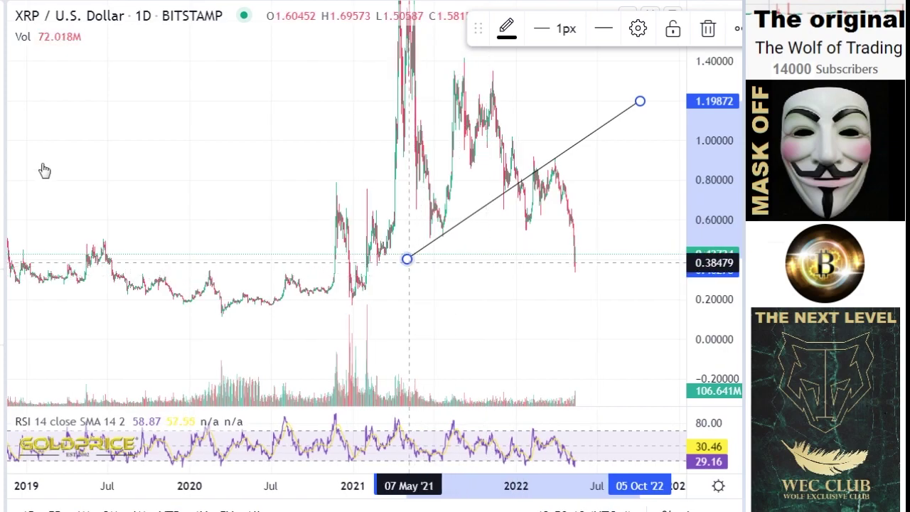
left_click(3, 47)
left_click(53, 15)
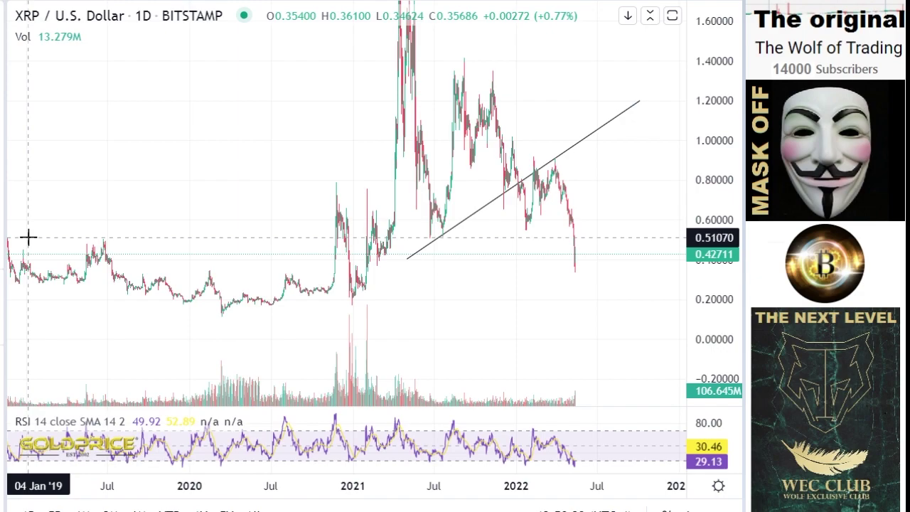
left_click(615, 248)
Step: Switch the chart to the 1 week interval and extend the nearly horizontal line from about 0.493 before 2014 to about 0.466 in October 2026
left_click(171, 2)
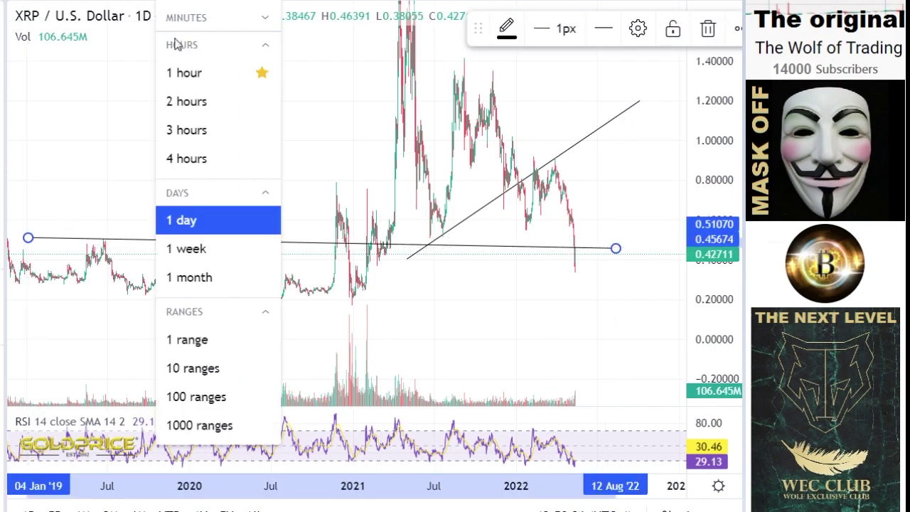
left_click(202, 244)
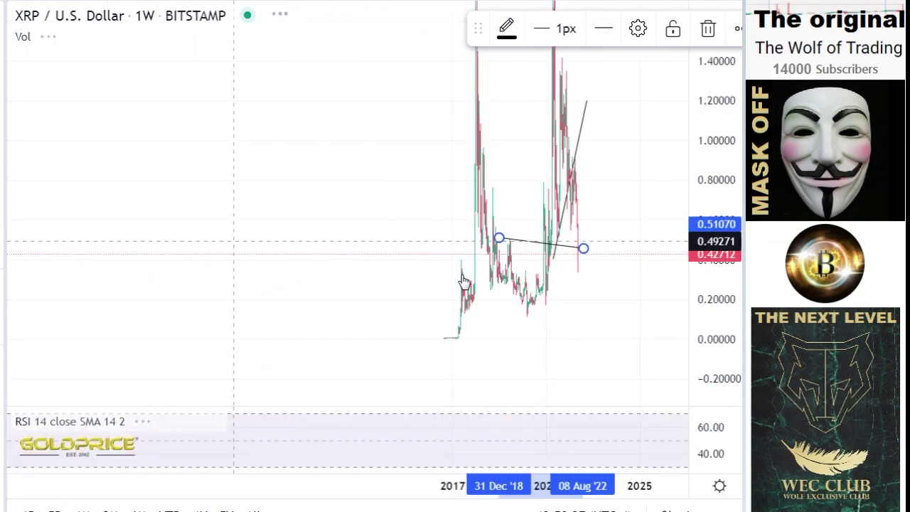
scroll(458, 275, "up", 3)
left_click_drag(435, 240, 115, 242)
left_click_drag(552, 255, 677, 249)
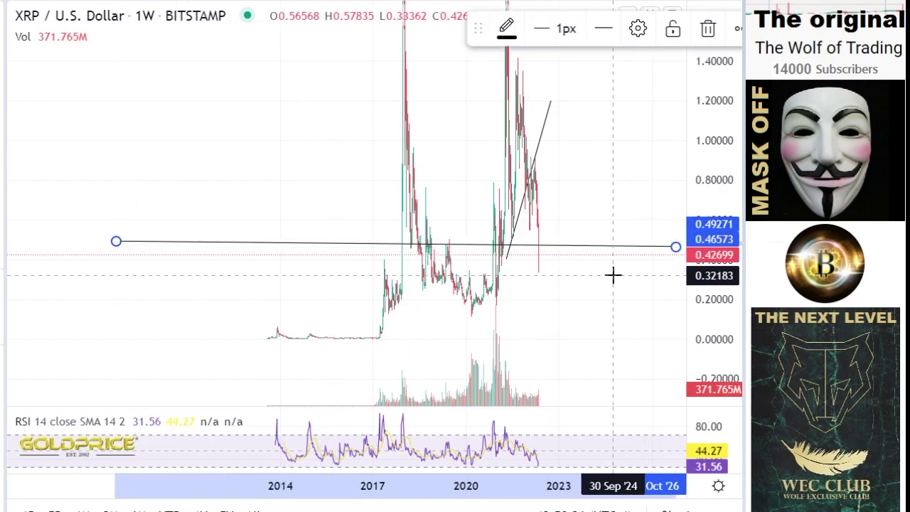
Step: Shift the long nearly horizontal line down to run from about 0.466 to about 0.439
scroll(559, 309, "up", 3)
left_click(551, 279)
left_click_drag(550, 279, 558, 241)
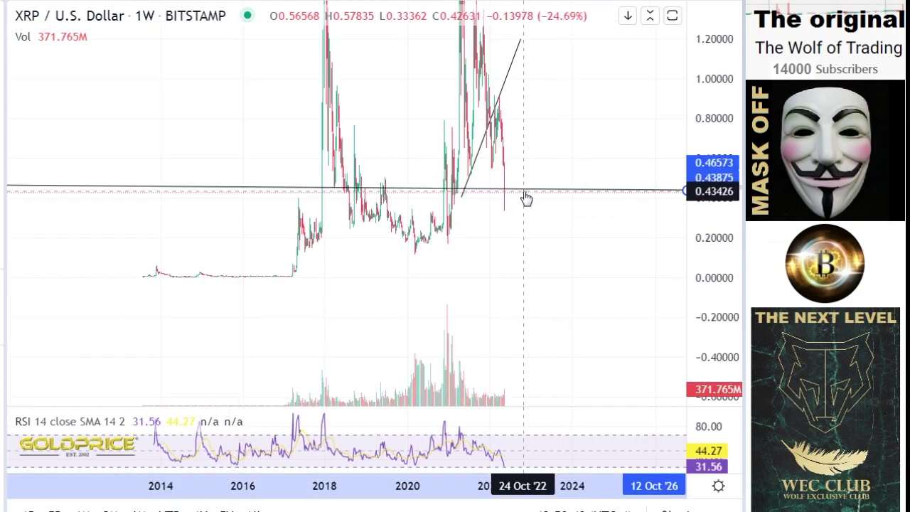
left_click(525, 195)
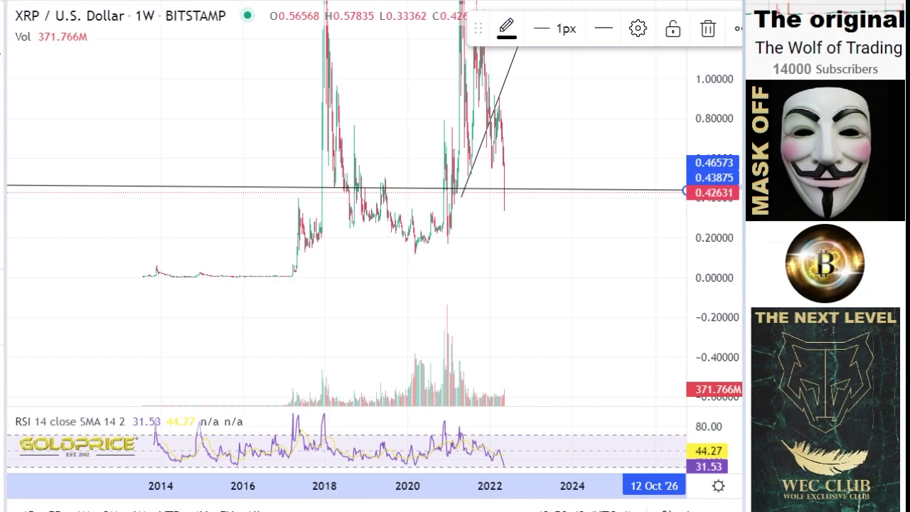
Step: Draw a second horizontal trend line below the first at about 0.38, from 27 Jan 2014 to early 2026
left_click(3, 54)
left_click(61, 17)
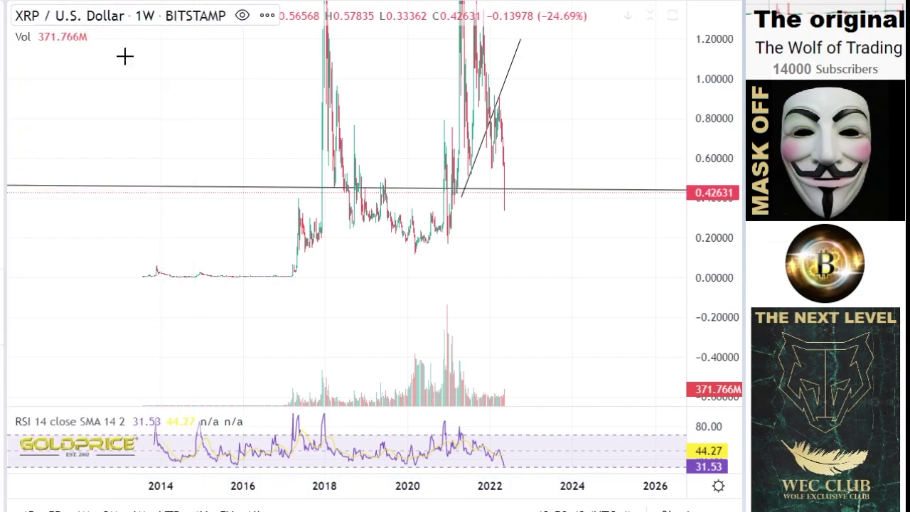
left_click(163, 201)
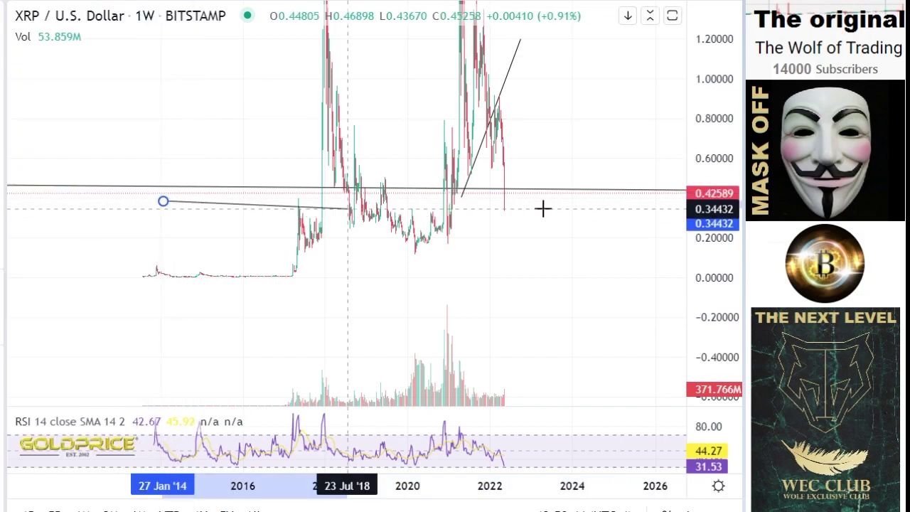
left_click(664, 202)
left_click(211, 301)
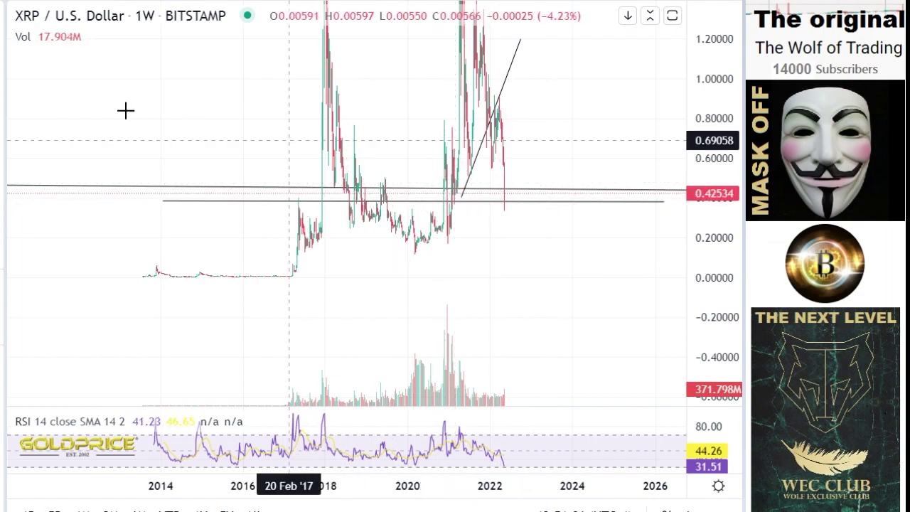
Step: Brush a stepped downward projection from the latest weekly candle's low at about 0.35 to about 0.09 in November 2022
left_click(2, 118)
left_click(45, 122)
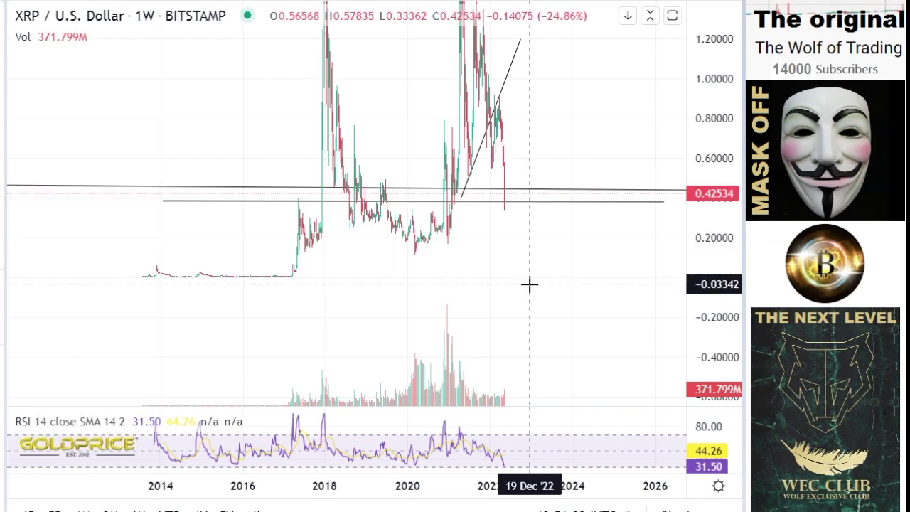
mouse_move(509, 193)
left_mouse_down()
mouse_move(511, 240)
mouse_move(522, 215)
mouse_move(521, 253)
left_mouse_up()
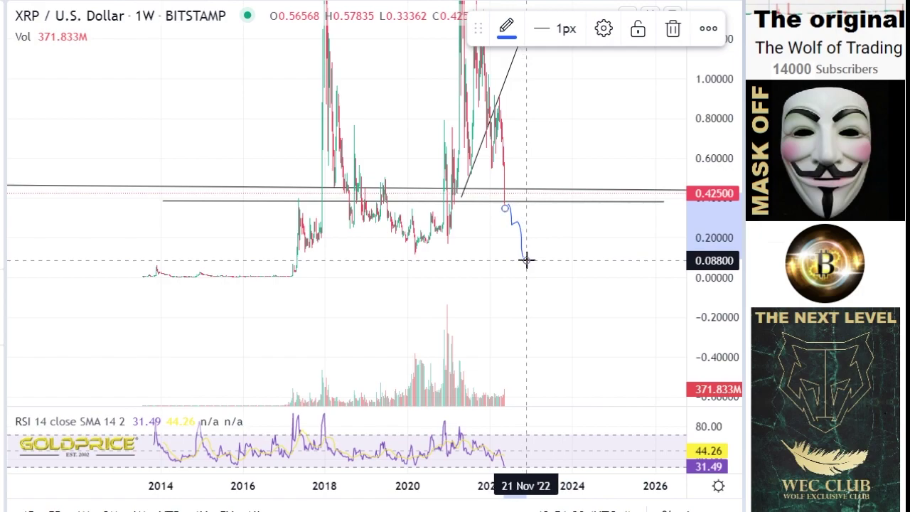
left_click_drag(526, 259, 527, 260)
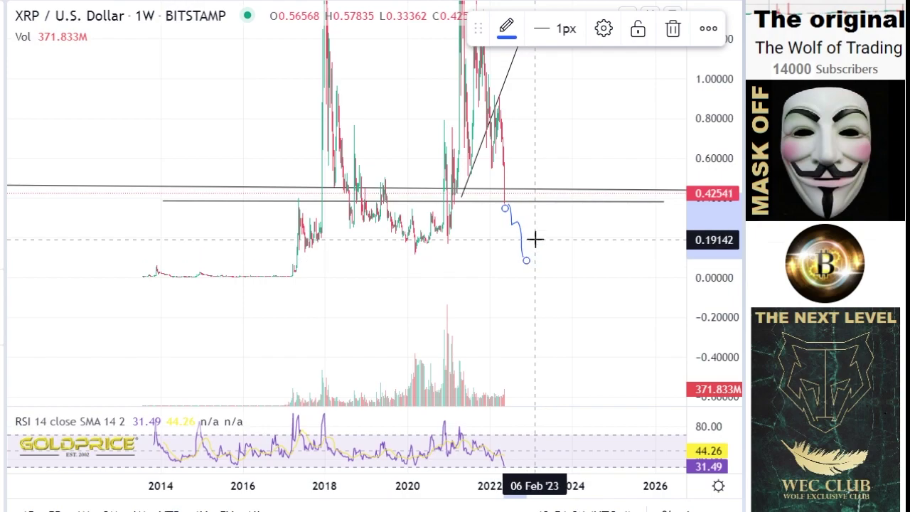
left_click(483, 249)
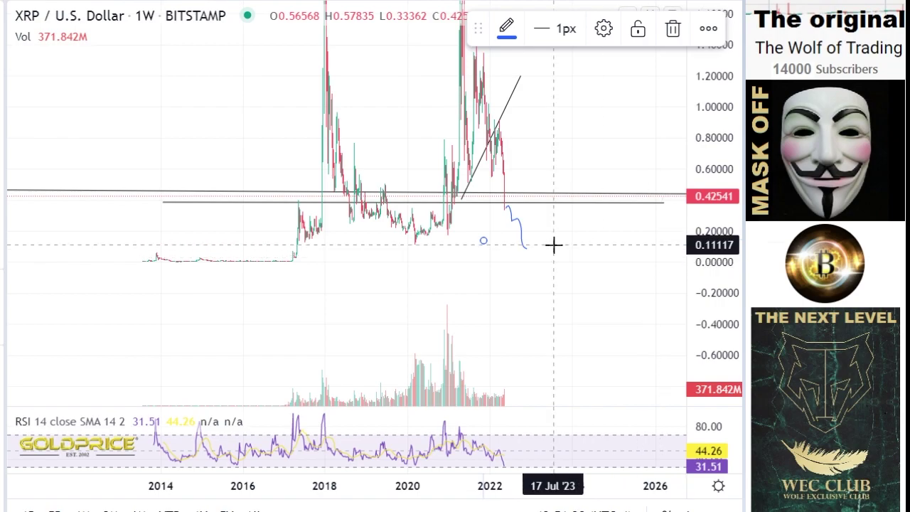
Step: Move the upper of the two horizontal lines up to about 0.50
scroll(545, 248, "up", 4)
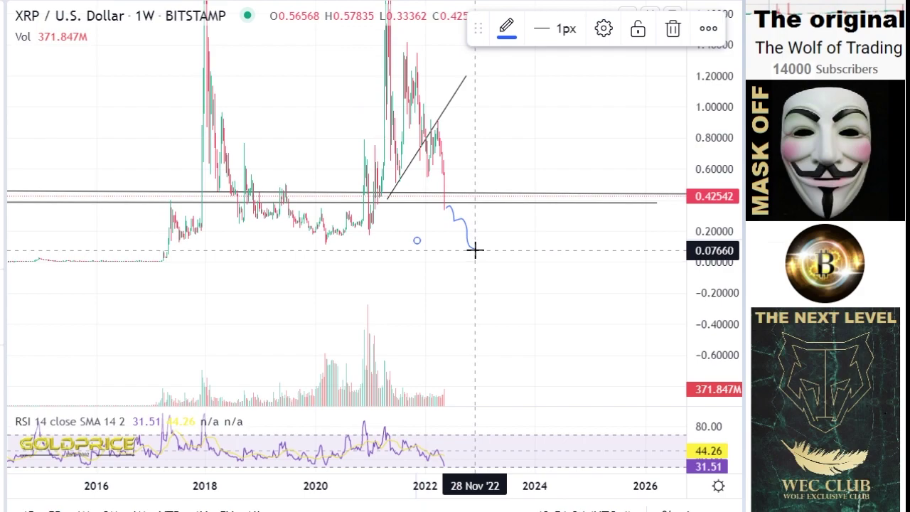
left_click(4, 24)
left_click(47, 23)
left_click_drag(501, 129, 498, 214)
scroll(455, 211, "up", 2)
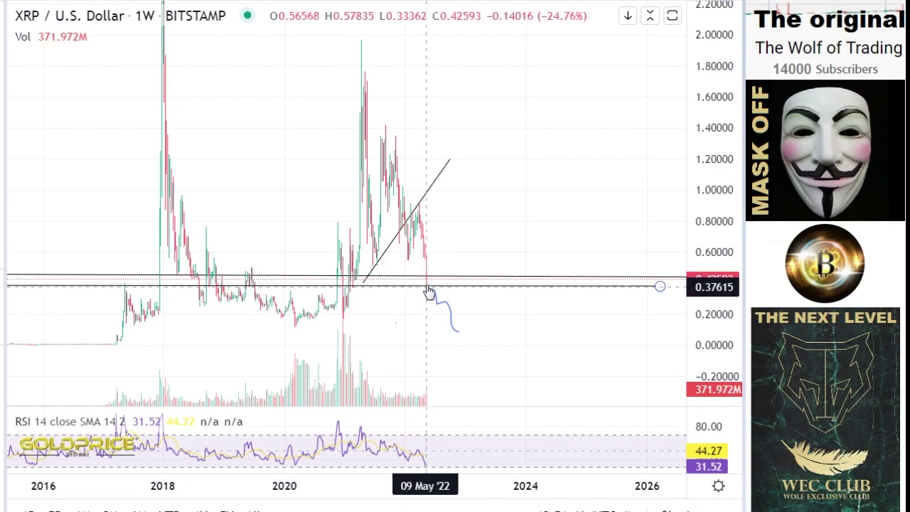
scroll(362, 146, "up", 3)
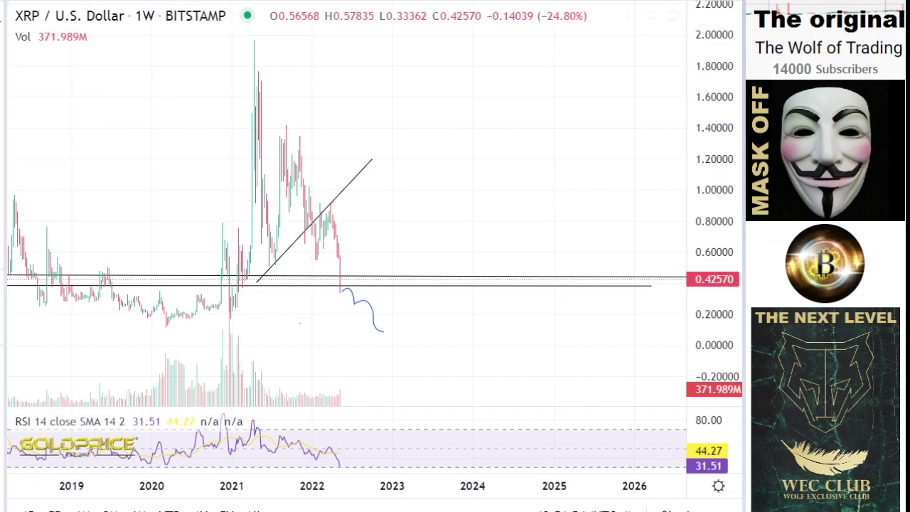
mouse_move(490, 276)
left_mouse_down()
mouse_move(521, 252)
mouse_move(487, 270)
left_mouse_up()
Step: Brush over the projected decline with more strokes, adding a rebound to about 0.42 and retracing the drop to about 0.1
left_click(605, 250)
left_click_drag(604, 250, 699, 204)
scroll(604, 222, "up", 3)
left_click_drag(723, 294, 722, 265)
scroll(540, 253, "up", 3)
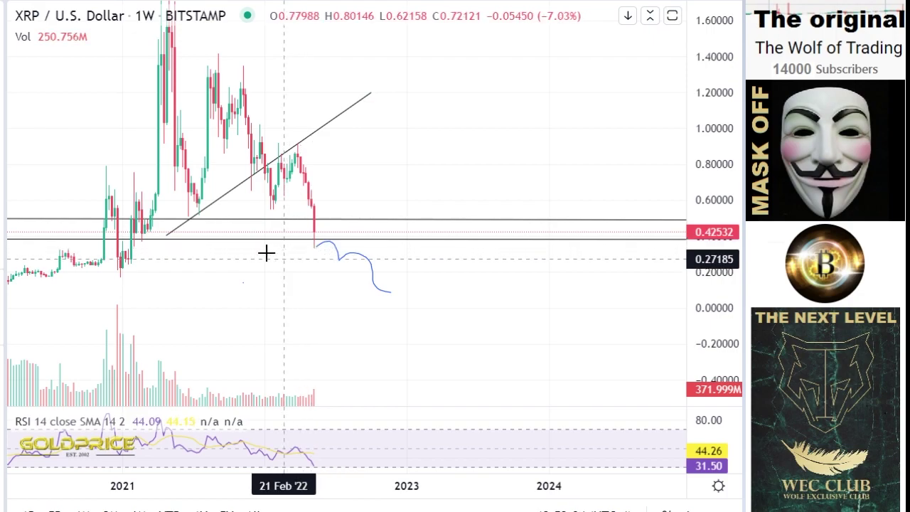
left_click(3, 118)
left_click(21, 118)
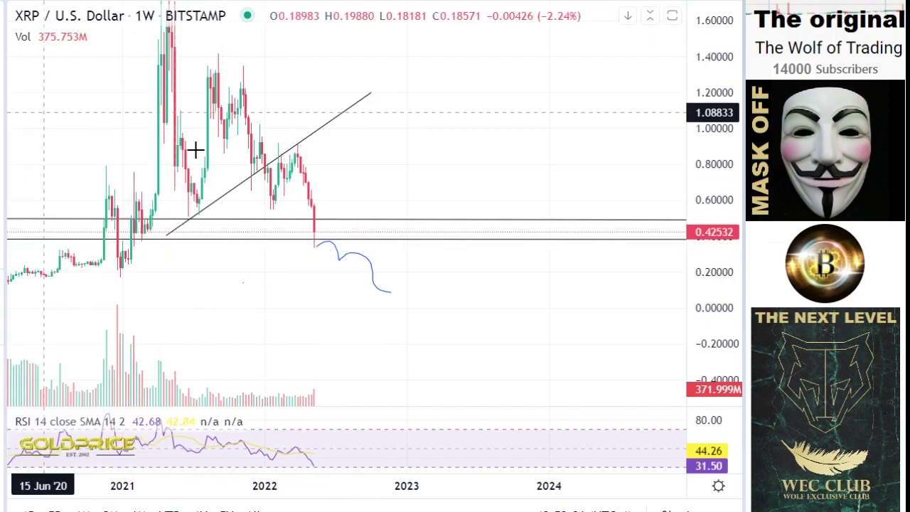
left_click_drag(311, 246, 329, 224)
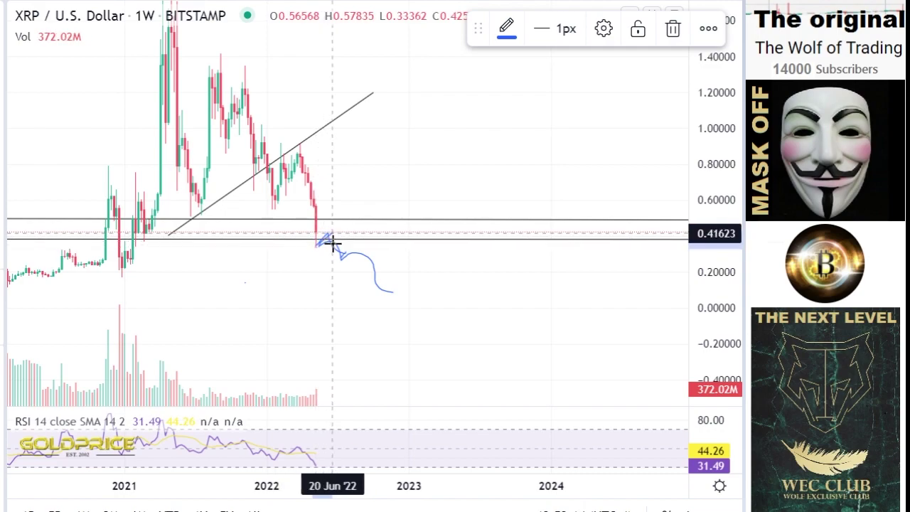
mouse_move(344, 264)
left_mouse_down()
mouse_move(326, 240)
mouse_move(344, 259)
mouse_move(361, 246)
mouse_move(388, 293)
left_mouse_up()
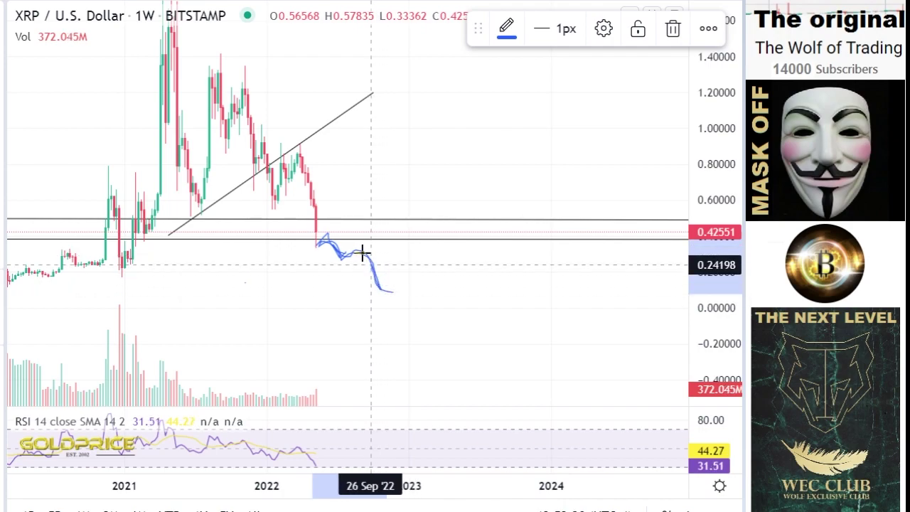
left_click_drag(362, 251, 379, 286)
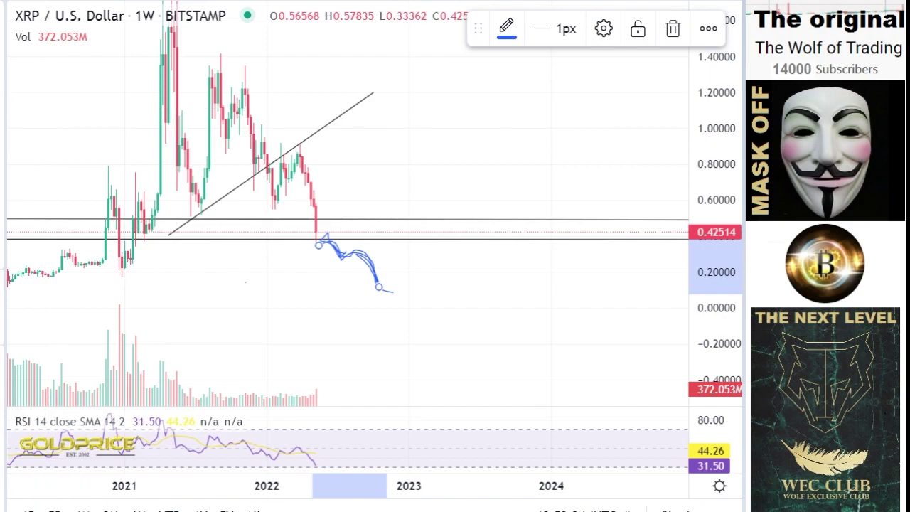
left_click_drag(455, 335, 683, 329)
left_click_drag(696, 373, 712, 285)
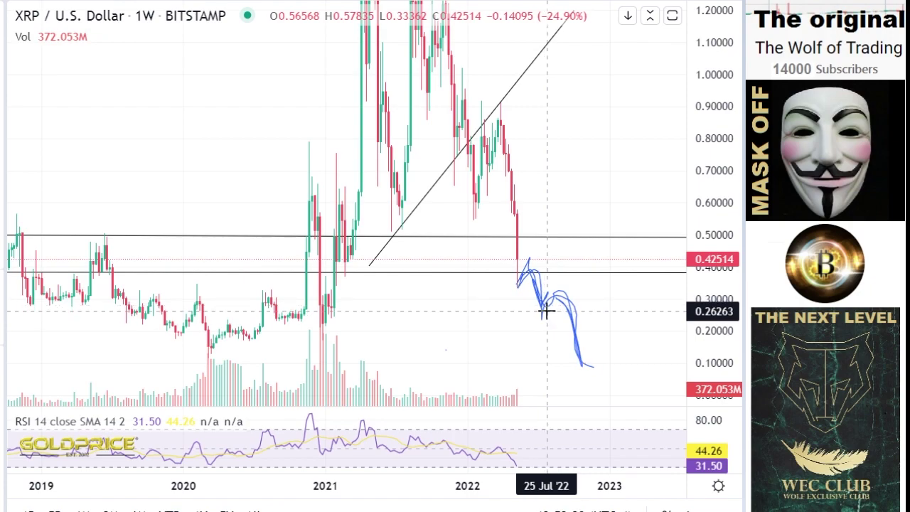
scroll(545, 311, "up", 3)
left_click_drag(707, 184, 678, 321)
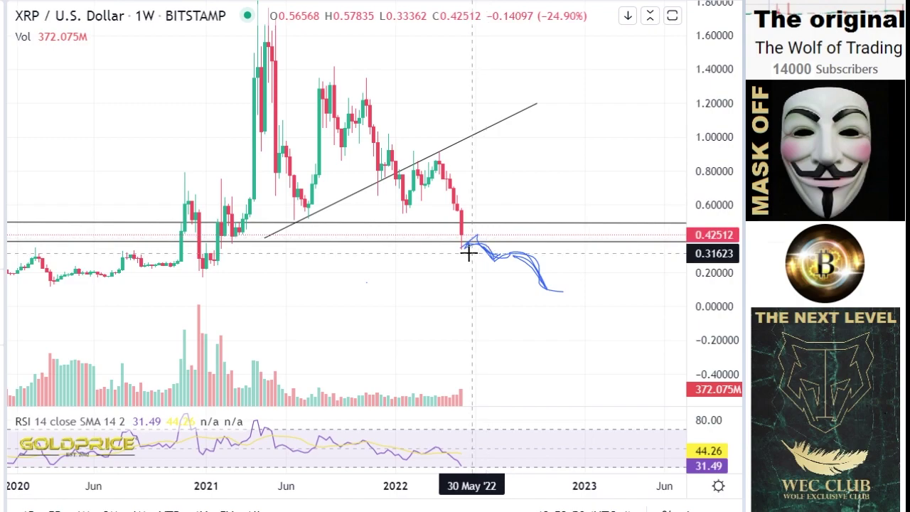
Step: Draw a third horizontal trend line on the XRP chart from mid-2015 to early 2023 and lower it to about 0.11
scroll(470, 255, "down", 1)
scroll(470, 255, "down", 4)
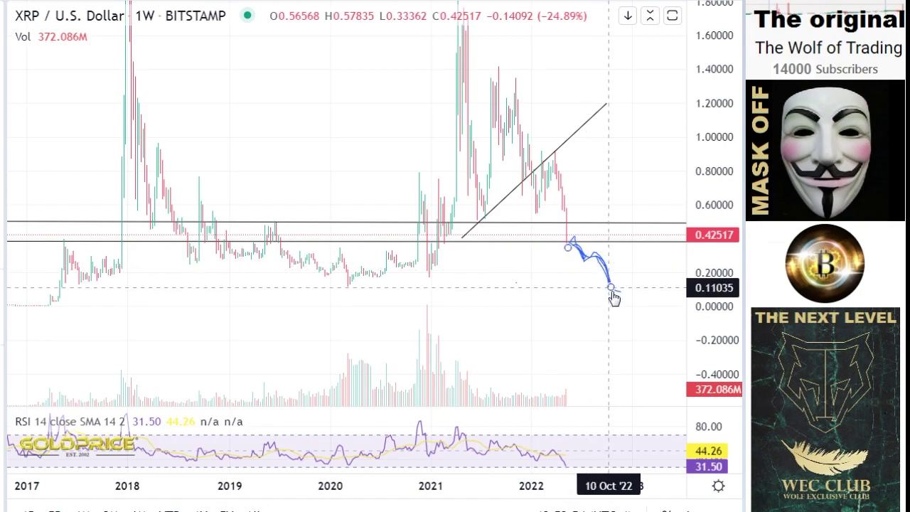
scroll(589, 286, "down", 3)
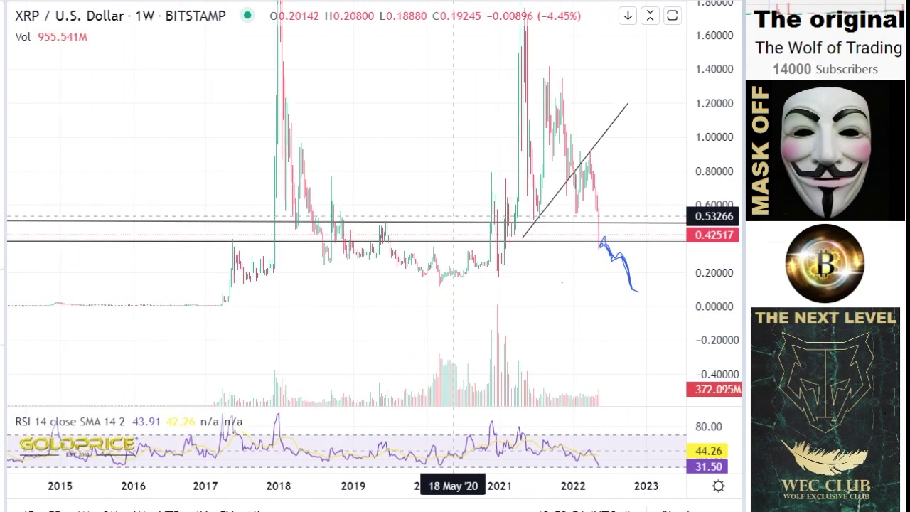
left_click(61, 24)
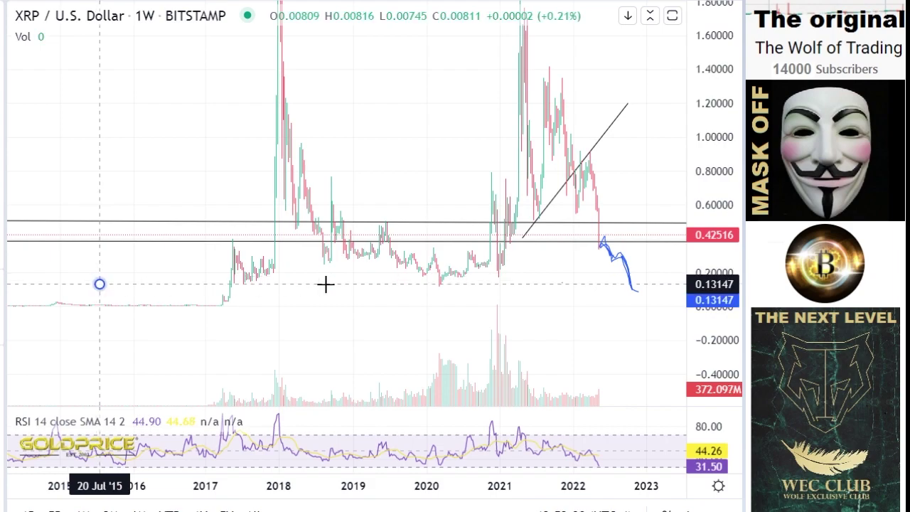
left_click(660, 283)
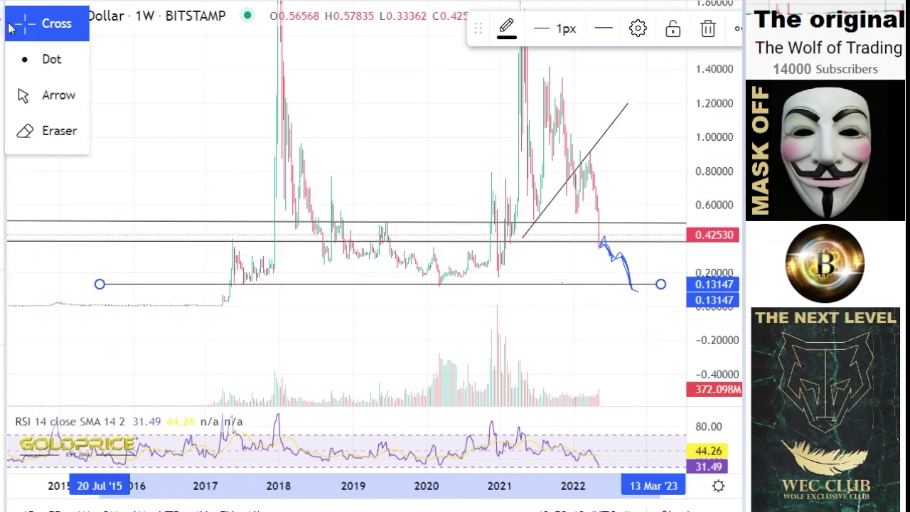
left_click_drag(270, 122, 197, 126)
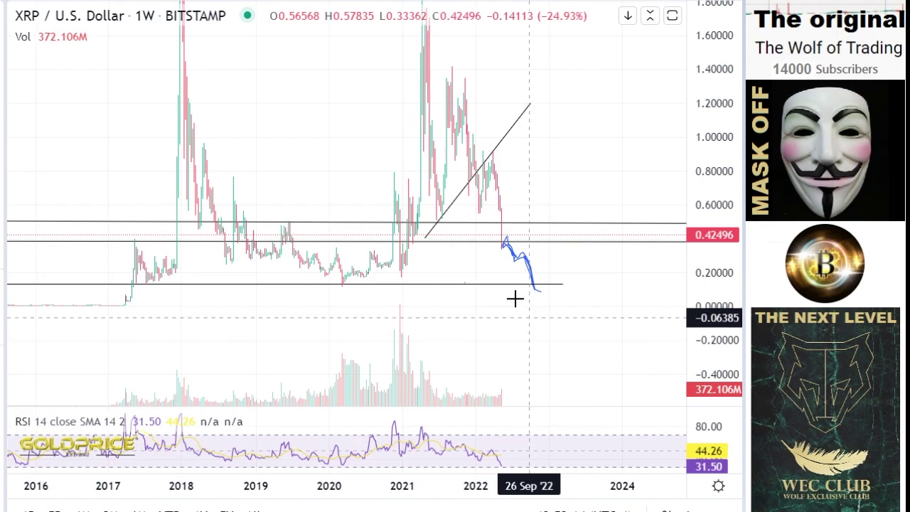
left_click_drag(382, 286, 377, 289)
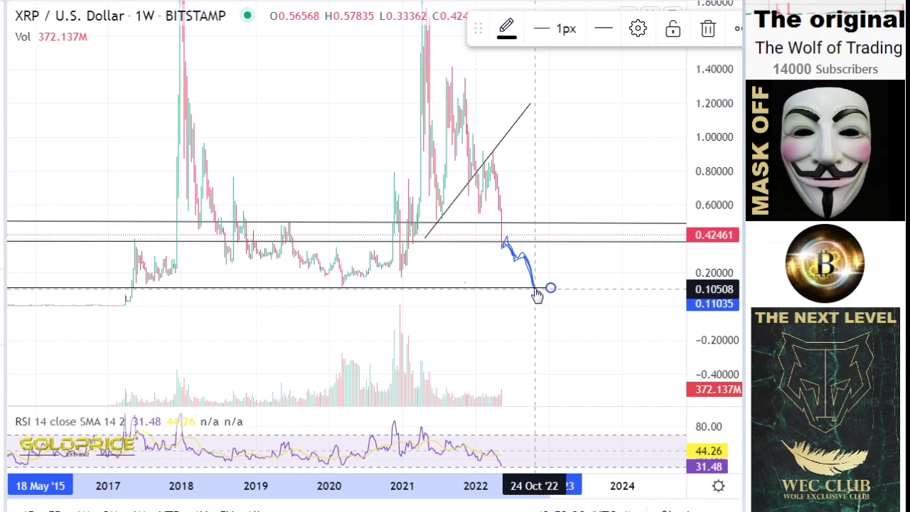
Step: Brush a small rebound from the end of the projected XRP decline up to about 0.24 in May 2023
left_click(3, 151)
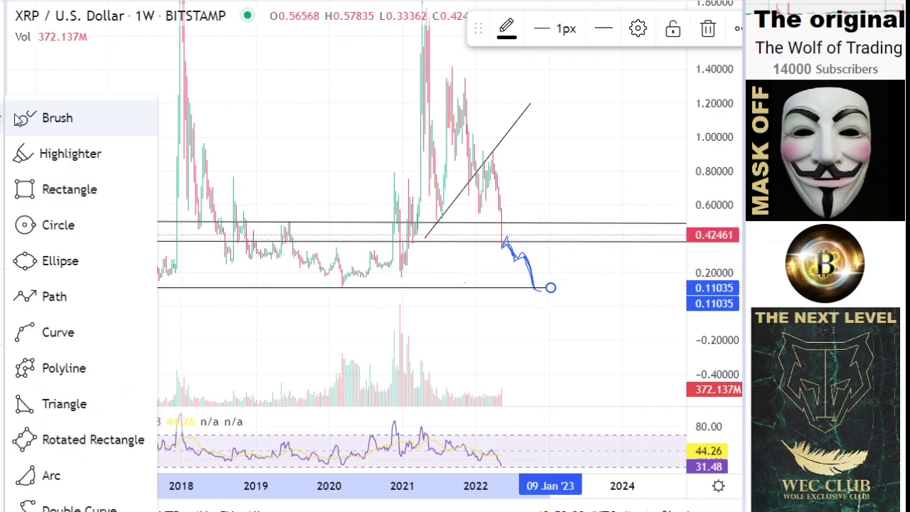
left_click(24, 115)
mouse_move(544, 270)
left_mouse_down()
mouse_move(541, 286)
mouse_move(546, 265)
mouse_move(558, 284)
mouse_move(558, 266)
mouse_move(566, 274)
mouse_move(574, 263)
left_mouse_up()
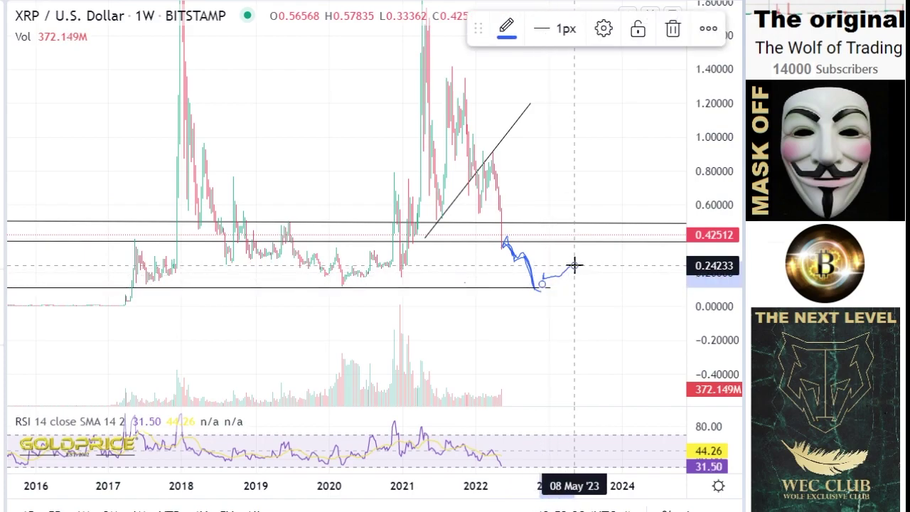
left_click(3, 24)
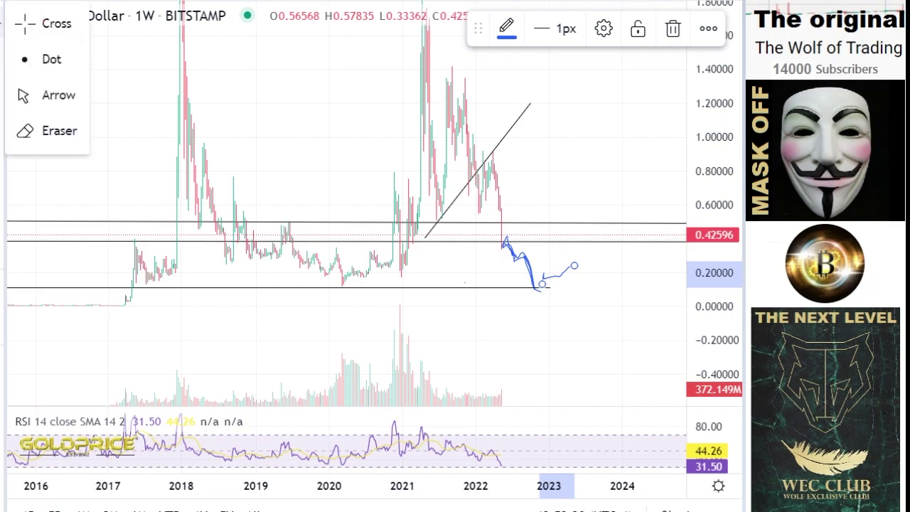
left_click(47, 25)
Step: Brush further projection strokes on the XRP chart, extending the path from late 2022 to about mid-2026
left_click_drag(368, 136, 257, 209)
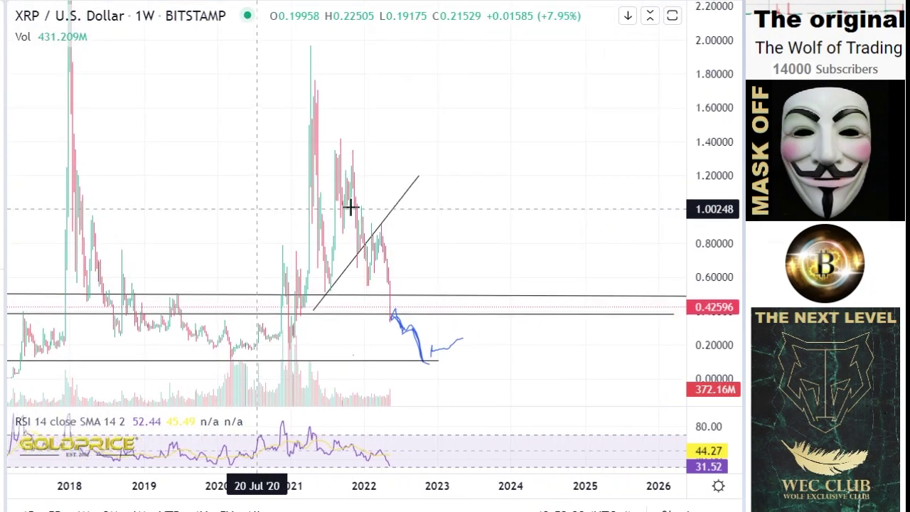
left_click_drag(736, 126, 704, 299)
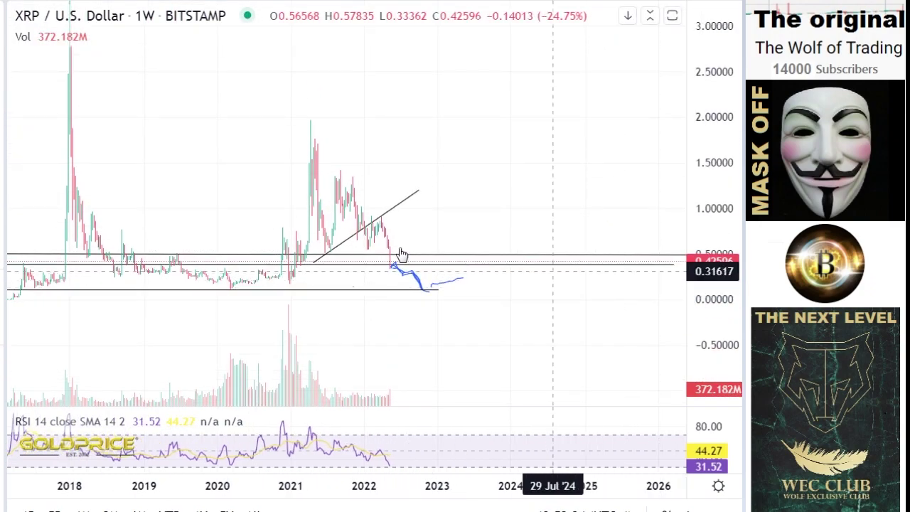
left_click_drag(164, 189, 54, 209)
left_click(3, 117)
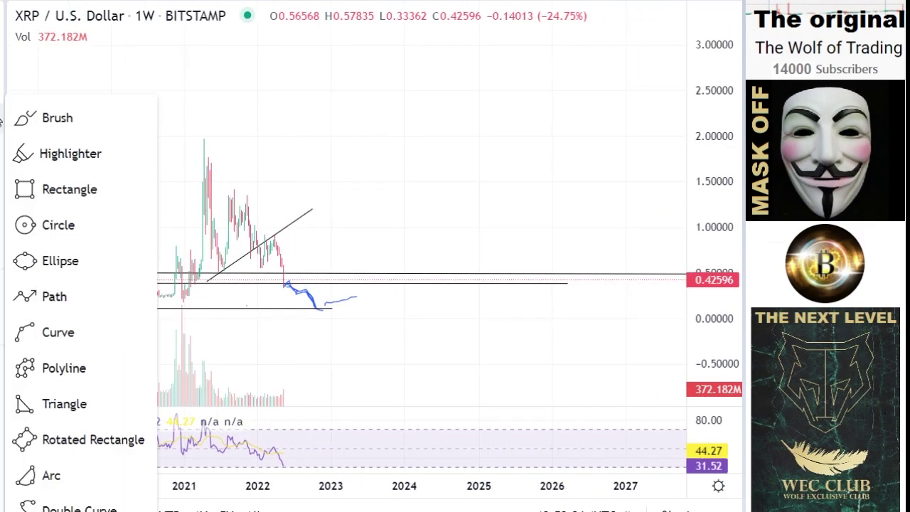
left_click(104, 125)
mouse_move(325, 299)
left_mouse_down()
mouse_move(410, 189)
mouse_move(635, 118)
mouse_move(646, 248)
mouse_move(582, 309)
left_mouse_up()
mouse_move(455, 347)
left_mouse_down()
mouse_move(317, 339)
mouse_move(457, 175)
mouse_move(642, 158)
mouse_move(509, 318)
mouse_move(475, 319)
left_mouse_up()
mouse_move(360, 306)
left_mouse_down()
mouse_move(384, 268)
mouse_move(501, 221)
left_mouse_up()
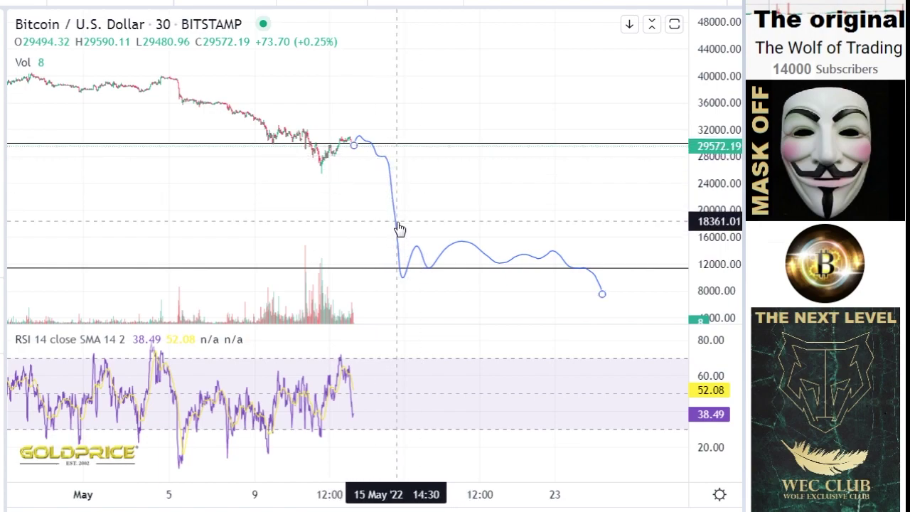
Step: On the Bitcoin / U.S. Dollar chart, brush over the projected drop and add an alternative path pausing near 20,000 before reaching about 12,500 on 19 May
left_click(2, 125)
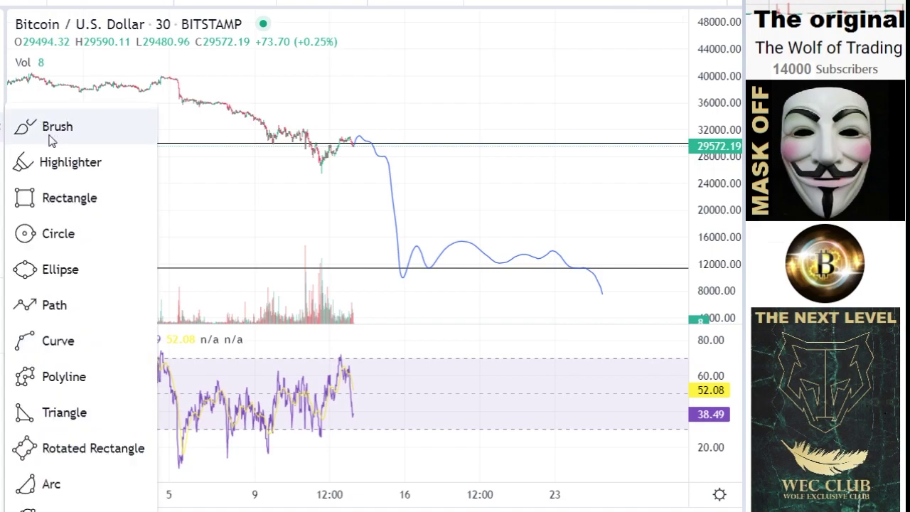
mouse_move(378, 148)
left_mouse_down()
mouse_move(394, 224)
mouse_move(386, 158)
left_mouse_up()
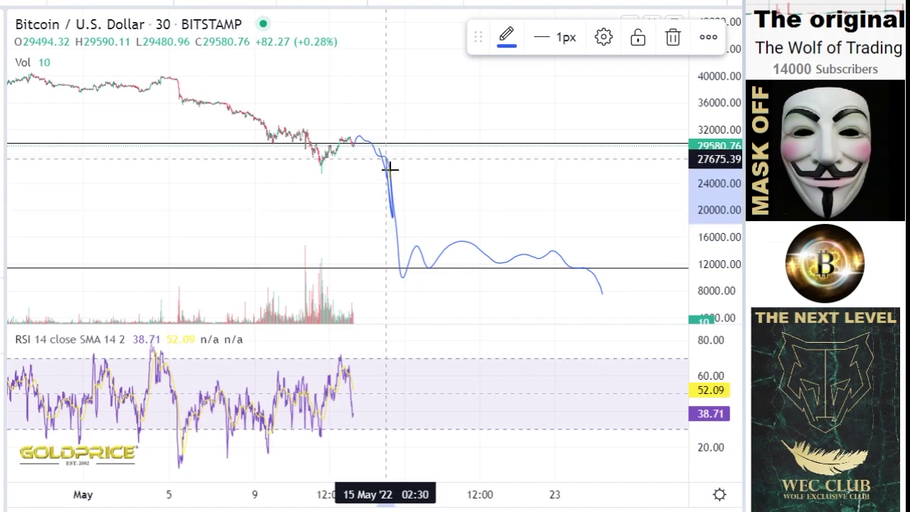
mouse_move(396, 217)
left_mouse_down()
mouse_move(400, 197)
mouse_move(404, 216)
mouse_move(411, 202)
mouse_move(415, 213)
mouse_move(437, 213)
mouse_move(443, 267)
mouse_move(464, 240)
mouse_move(489, 259)
left_mouse_up()
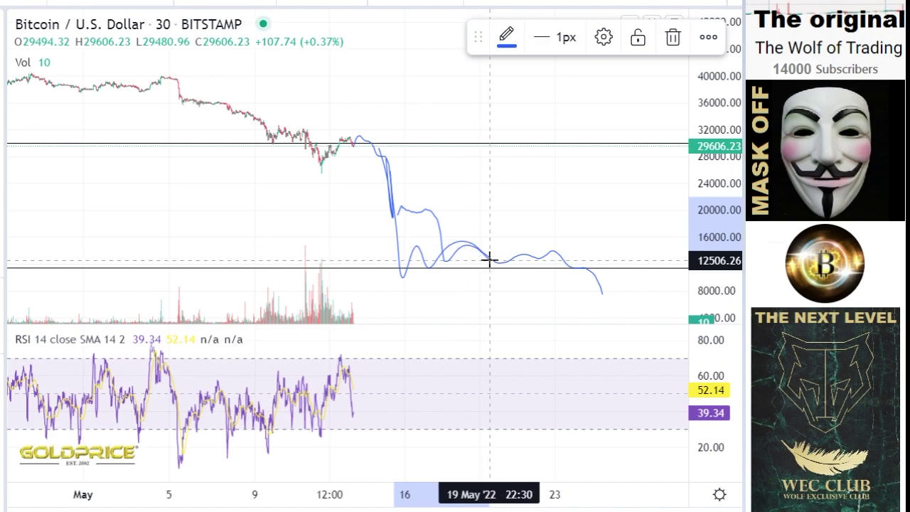
Step: Circle the projected Bitcoin drop near 19,000 and mark that level with horizontal brush strokes at about 19,500
left_click(314, 233)
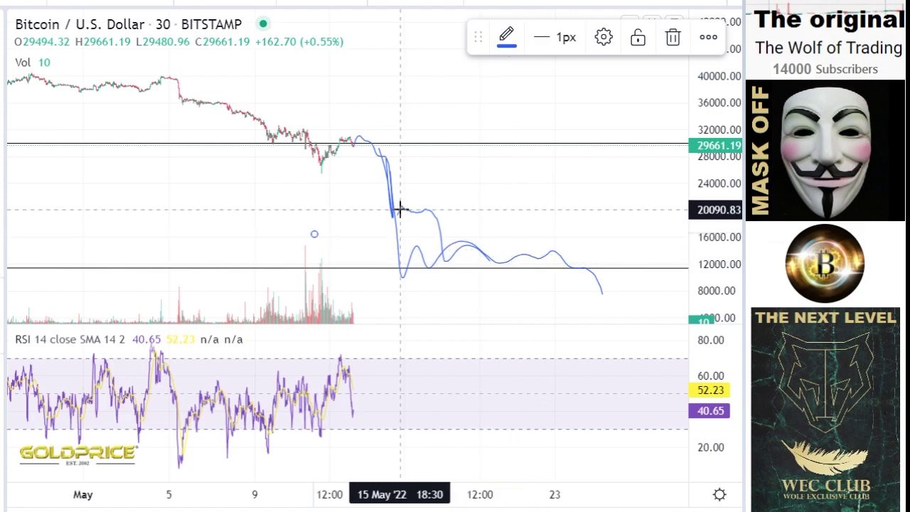
mouse_move(389, 207)
left_mouse_down()
mouse_move(405, 225)
mouse_move(414, 213)
mouse_move(377, 205)
left_mouse_up()
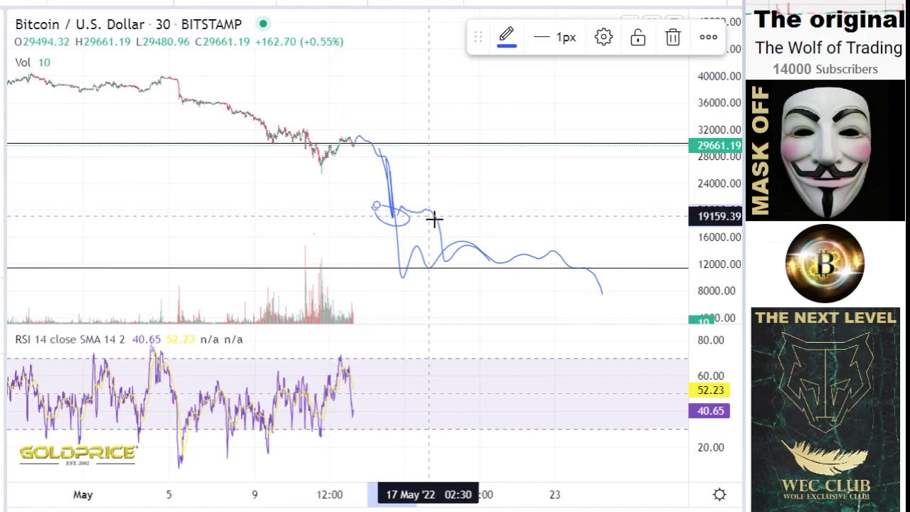
mouse_move(348, 213)
left_mouse_down()
mouse_move(505, 213)
mouse_move(339, 215)
mouse_move(487, 213)
left_mouse_up()
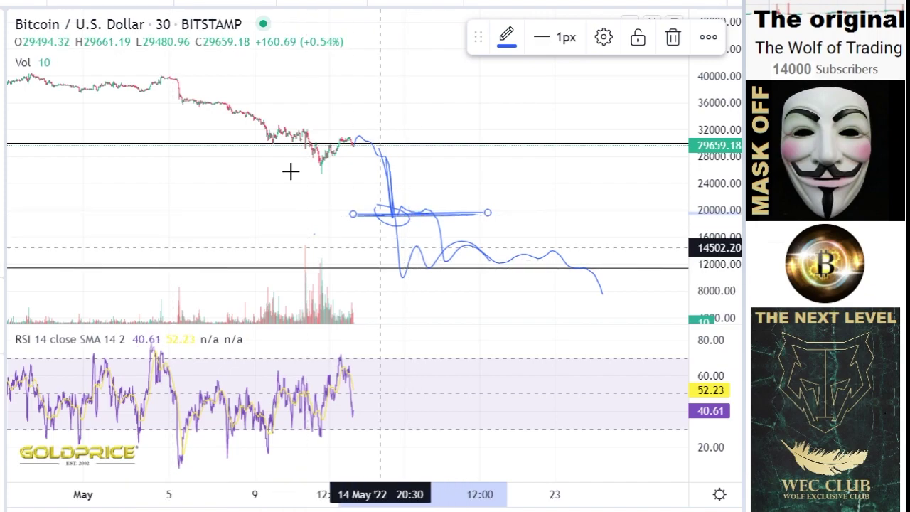
Step: Change the Bitcoin chart's time interval to 1 day
left_click(161, 2)
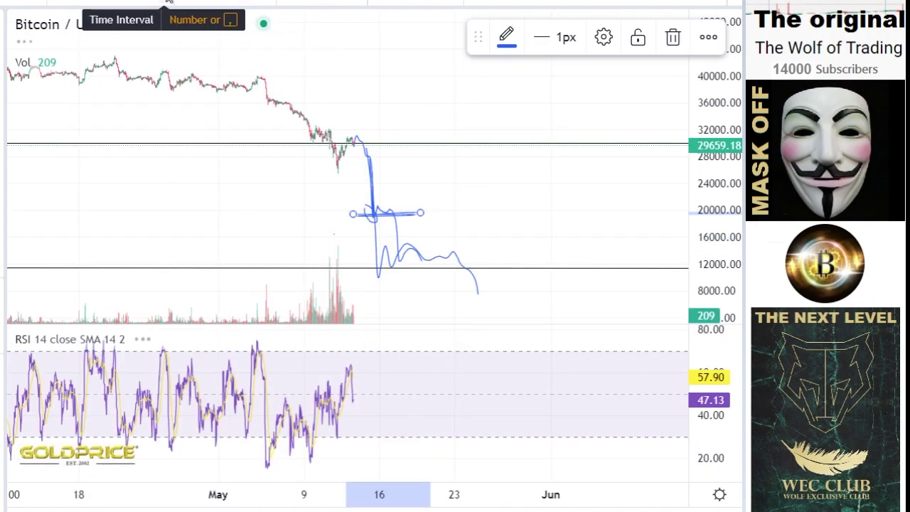
left_click(169, 3)
left_click(186, 139)
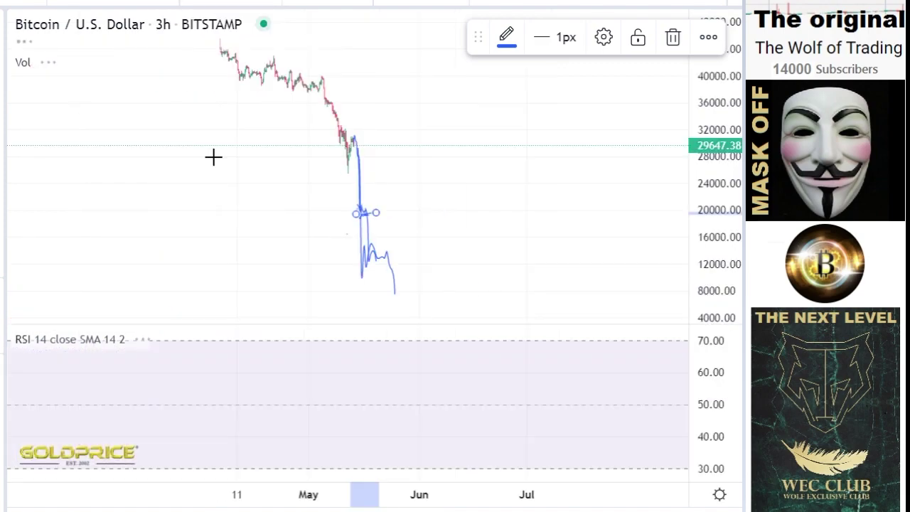
left_click(168, 2)
left_click(202, 228)
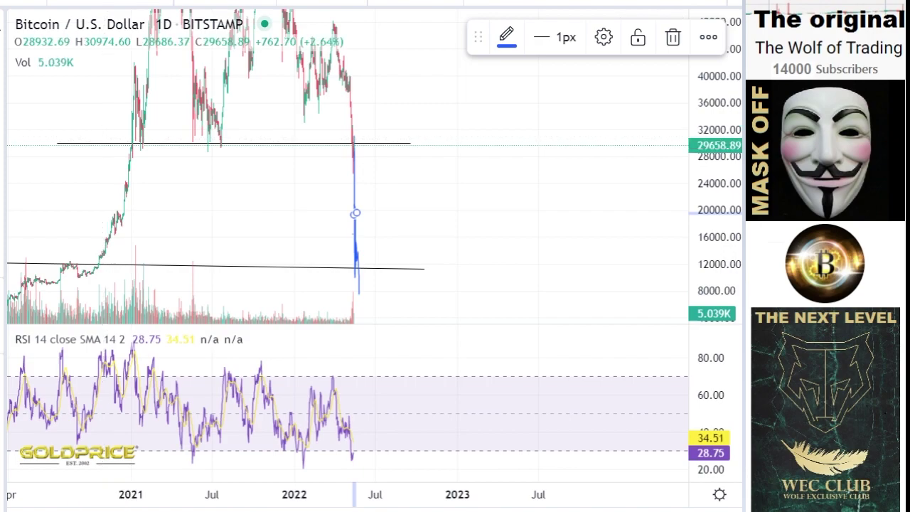
Step: Draw a near-horizontal trend line at about 20,000 on the Bitcoin chart, from October 2019 to about October 2022
mouse_move(430, 213)
left_mouse_down()
mouse_move(591, 219)
mouse_move(592, 234)
left_mouse_up()
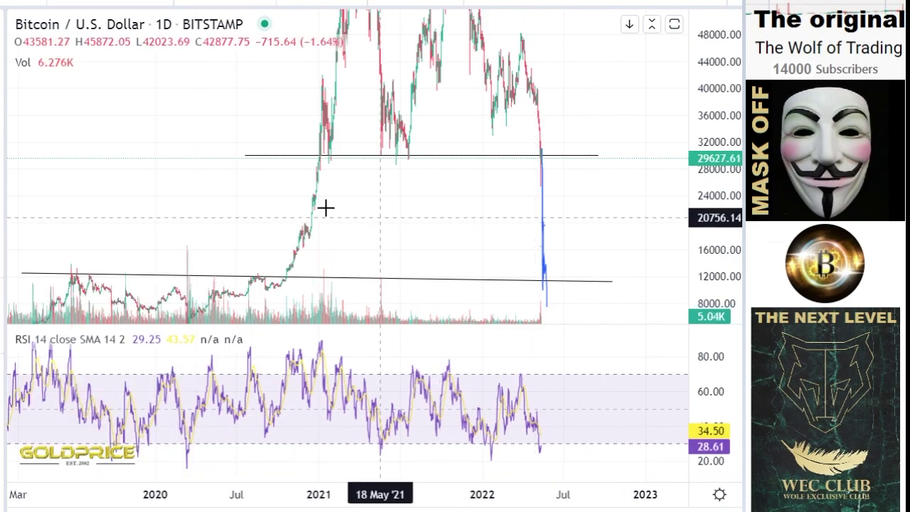
left_click(1, 62)
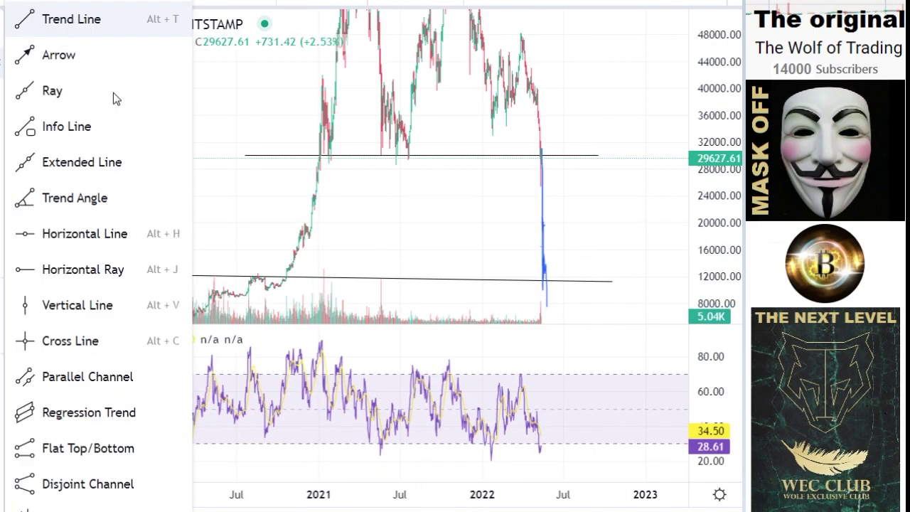
left_click(113, 93)
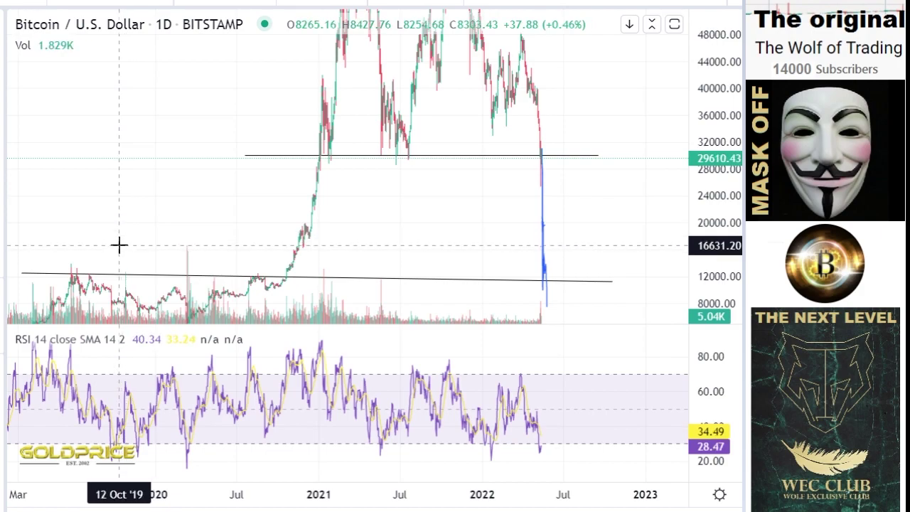
left_click(614, 228)
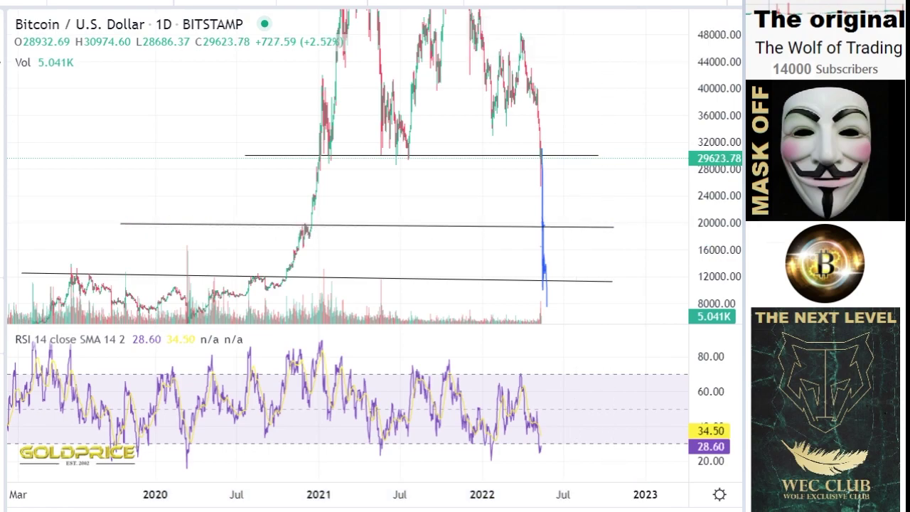
Step: Draw another horizontal trend line just below it at about 16,400, from 11 Apr 2020 to 23 Nov 2022
left_click(2, 61)
left_click(59, 21)
left_click(200, 246)
left_click(628, 247)
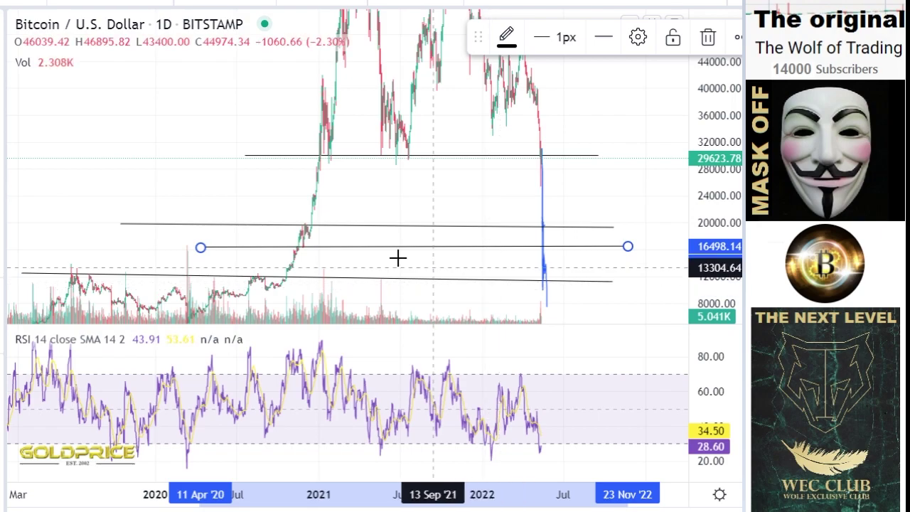
left_click(2, 30)
left_click(46, 32)
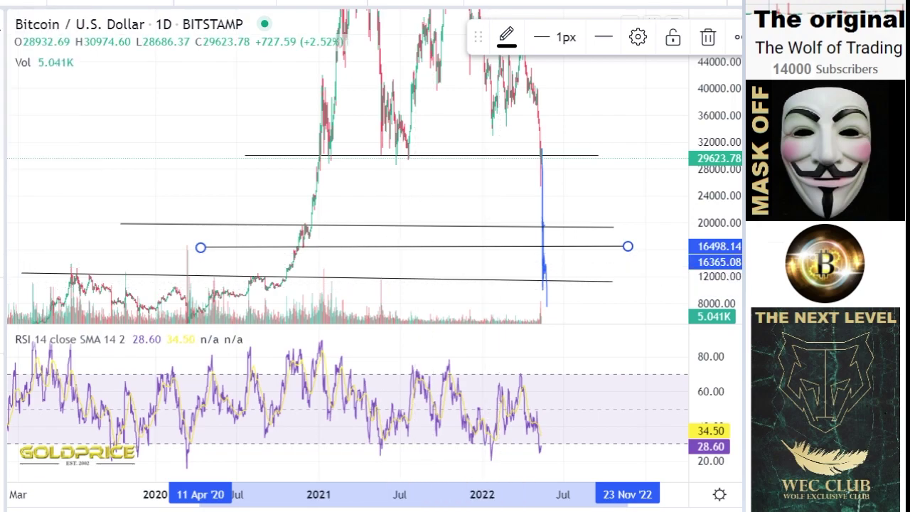
Step: Brush a short rebound from the projected Bitcoin drop at the trend line near 20,000
left_click(153, 242)
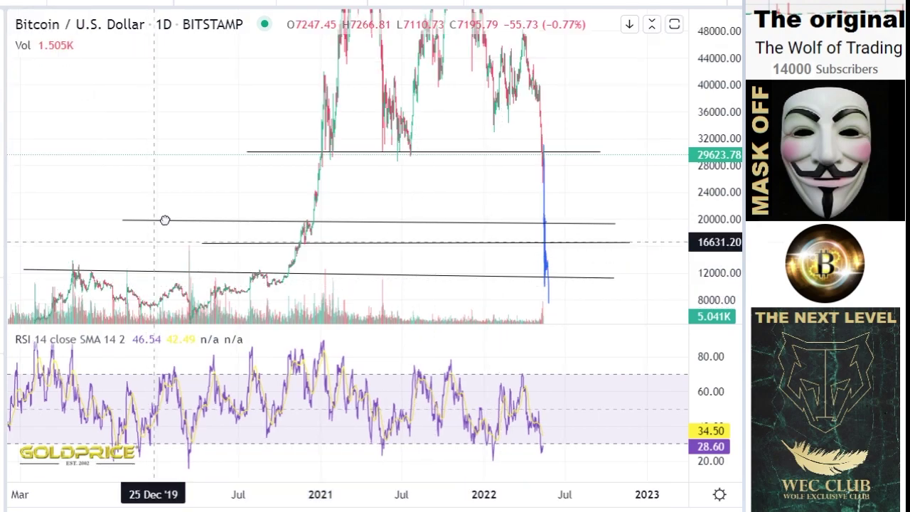
left_click_drag(164, 220, 177, 181)
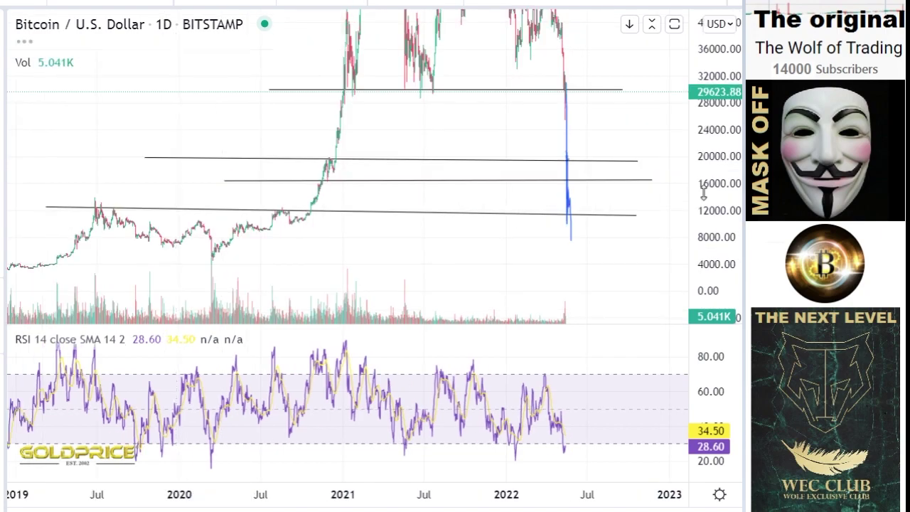
left_click_drag(704, 191, 704, 217)
left_click(277, 205)
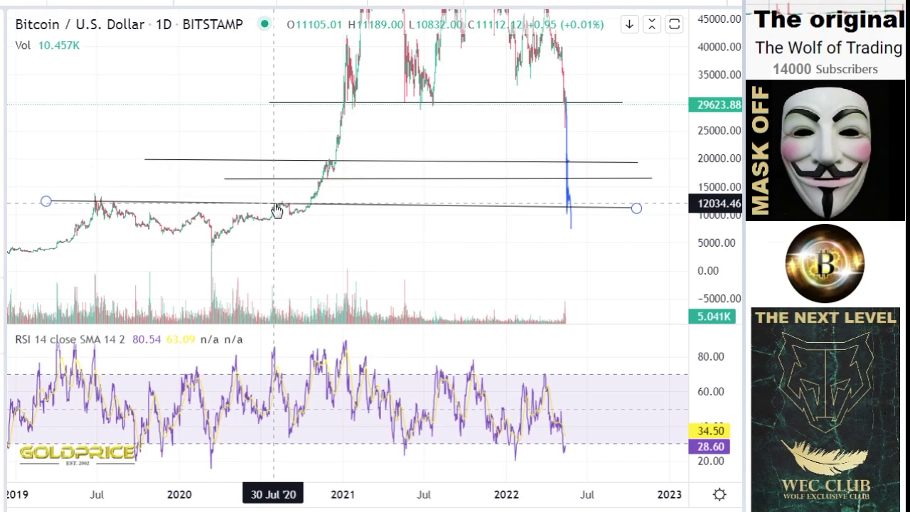
left_click(571, 213)
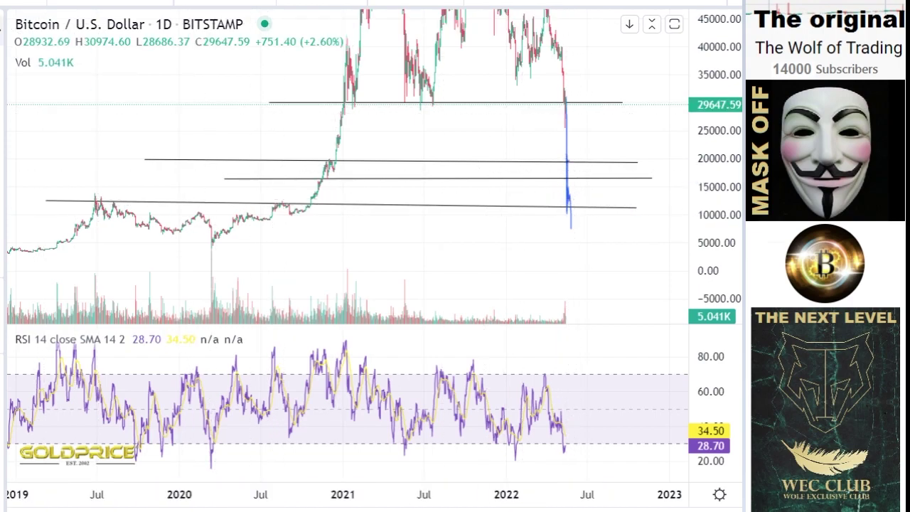
left_click(2, 27)
left_click(26, 33)
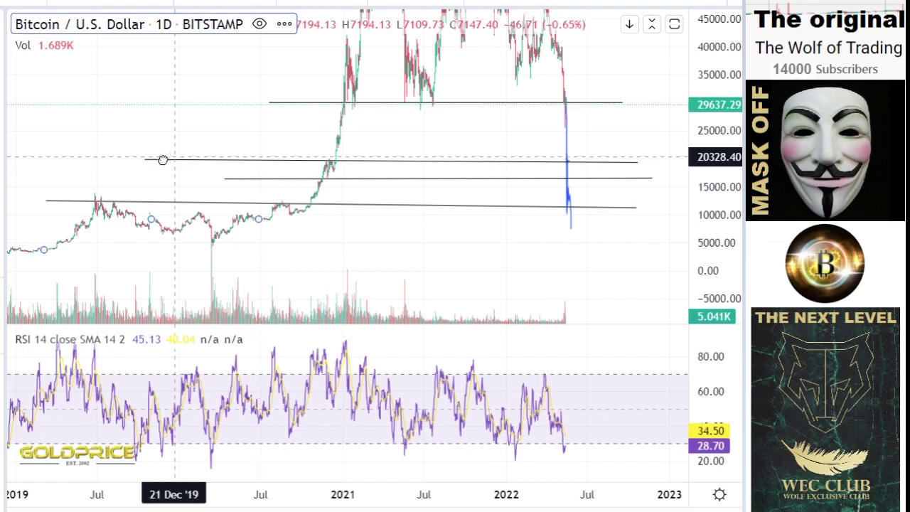
left_click_drag(176, 159, 73, 189)
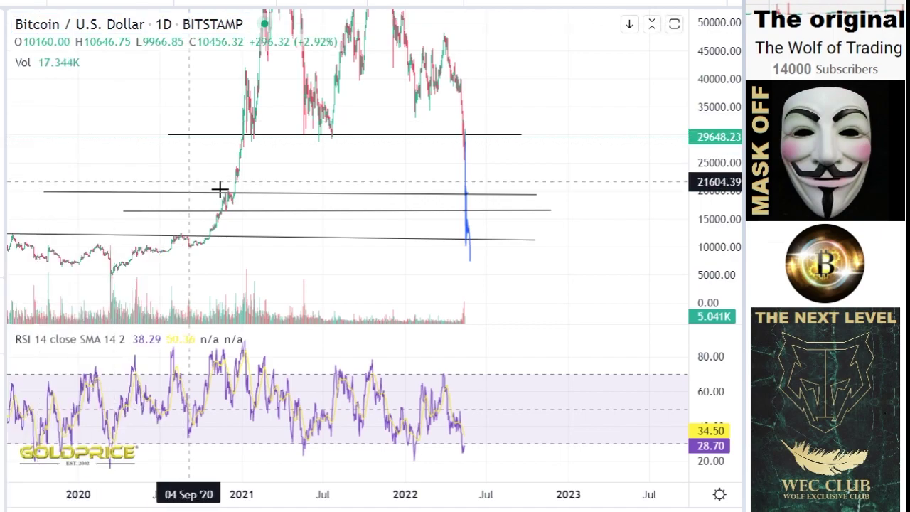
mouse_move(466, 195)
left_mouse_down()
mouse_move(471, 182)
mouse_move(473, 193)
left_mouse_up()
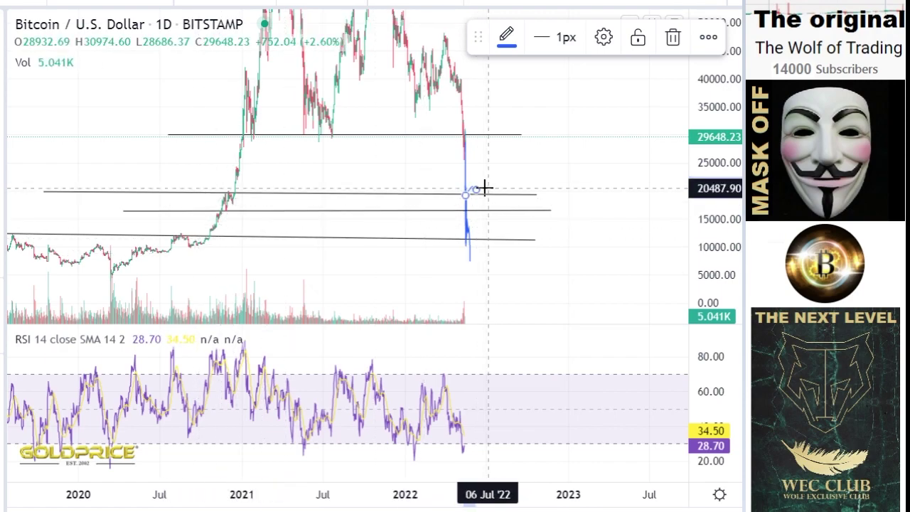
Step: Brush a projected Bitcoin decline from the rebound near 20,000 down to the lowest trend line, then flat along that line
left_click_drag(476, 191, 489, 245)
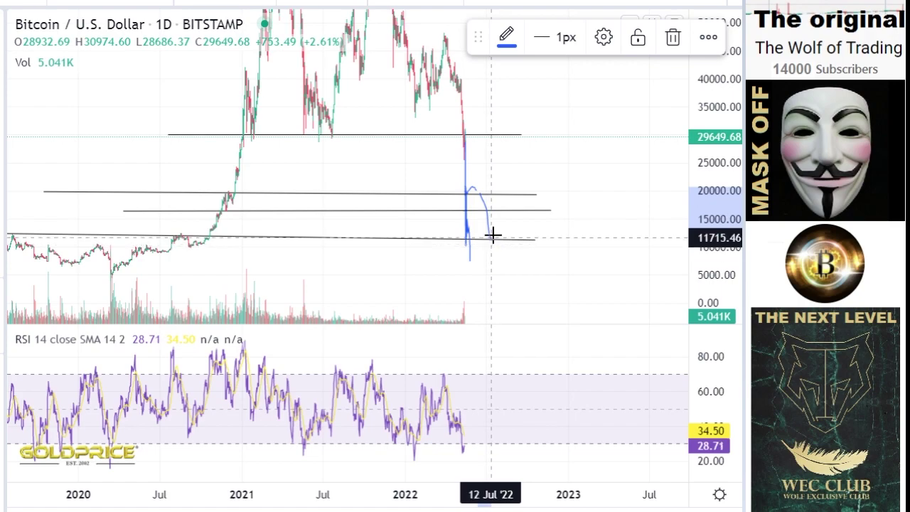
mouse_move(515, 242)
left_mouse_down()
mouse_move(524, 234)
mouse_move(533, 242)
left_mouse_up()
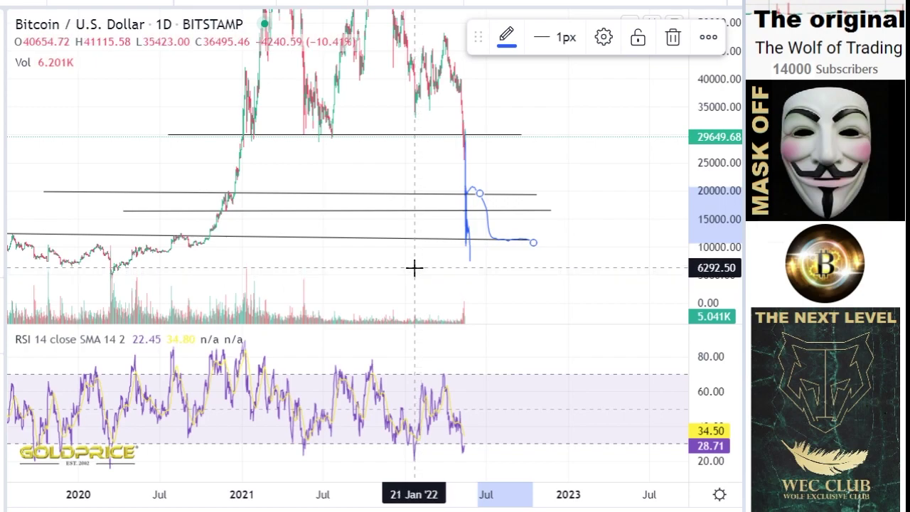
Step: Change the Bitcoin chart's time interval to 1 hour and bring the projected path beyond June into view
left_click(123, 2)
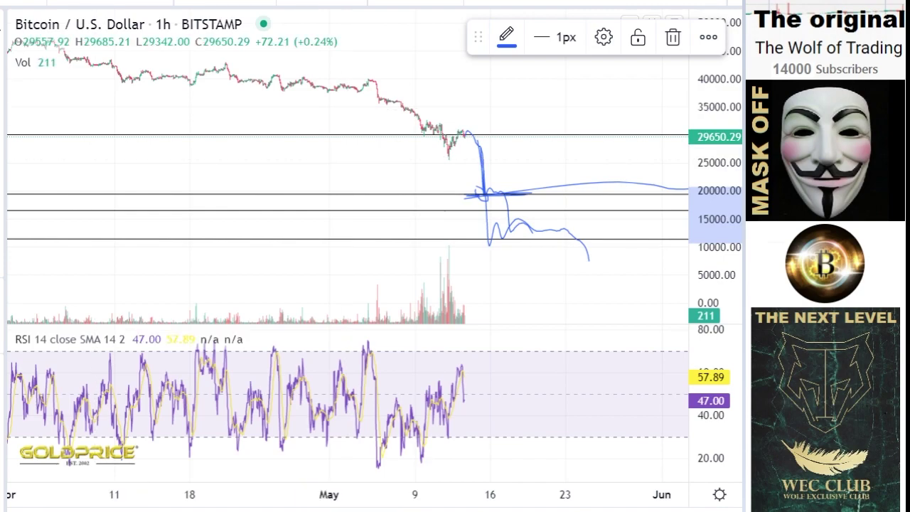
left_click(1, 31)
left_click(41, 34)
left_click_drag(277, 186, 108, 201)
left_click_drag(693, 283, 692, 264)
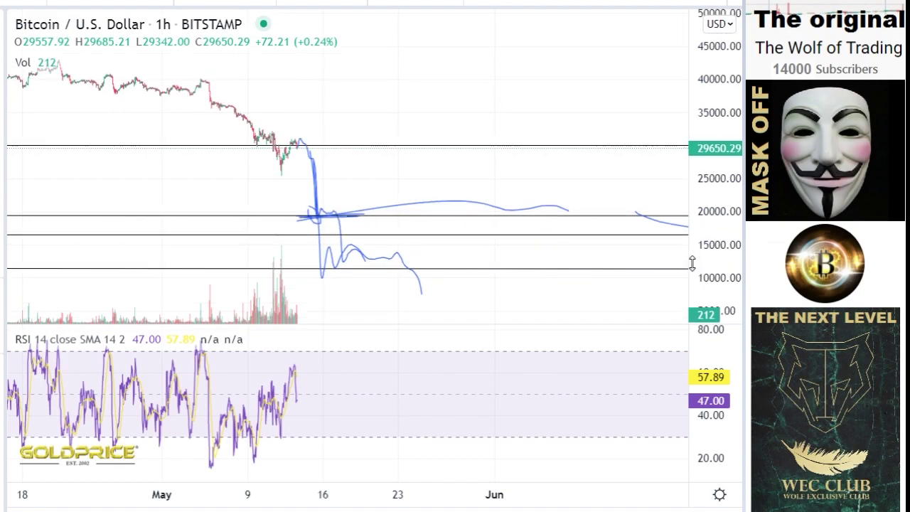
left_click(337, 275)
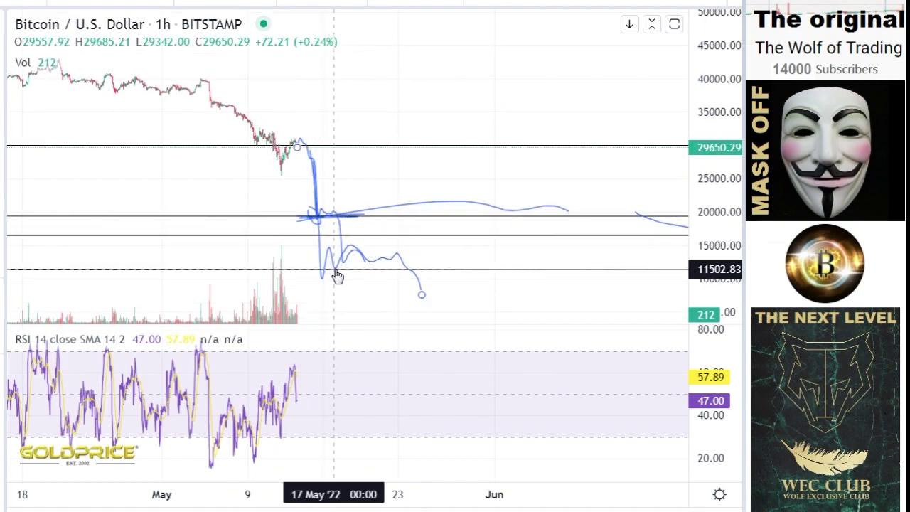
mouse_move(423, 243)
left_mouse_down()
mouse_move(281, 188)
mouse_move(233, 196)
left_mouse_up()
left_click_drag(313, 270, 241, 245)
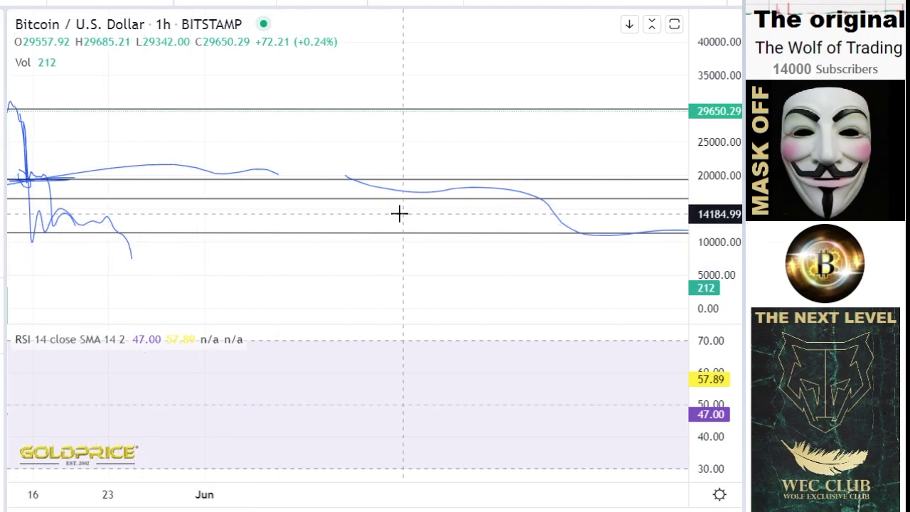
Step: Brush a zigzag from the end of the projected May drop, swinging between about 11,000 and 18,000, ending in a fall to about 9,000
left_click(2, 127)
left_click(30, 127)
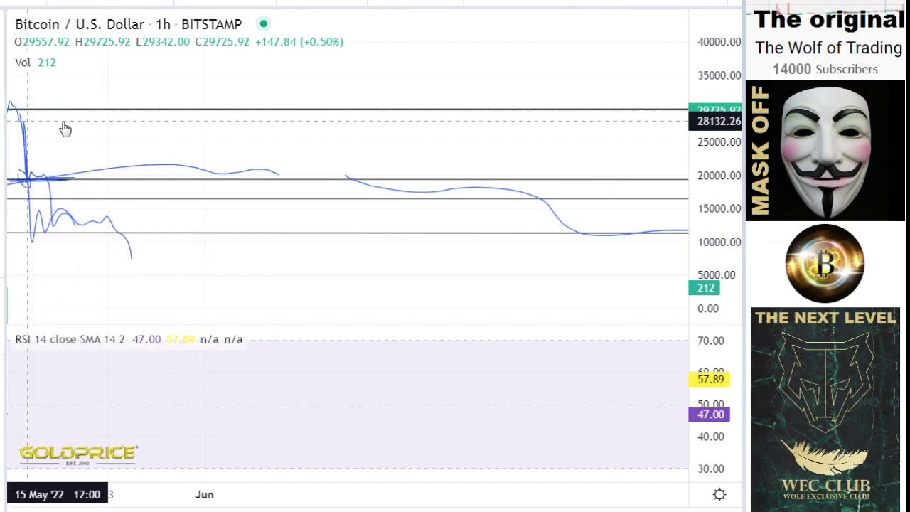
mouse_move(132, 246)
left_mouse_down()
mouse_move(187, 220)
mouse_move(208, 235)
mouse_move(258, 191)
mouse_move(291, 237)
mouse_move(356, 187)
mouse_move(379, 229)
mouse_move(433, 217)
mouse_move(441, 238)
left_mouse_up()
mouse_move(502, 184)
left_mouse_down()
mouse_move(566, 230)
mouse_move(580, 253)
left_mouse_up()
left_click_drag(526, 199, 620, 249)
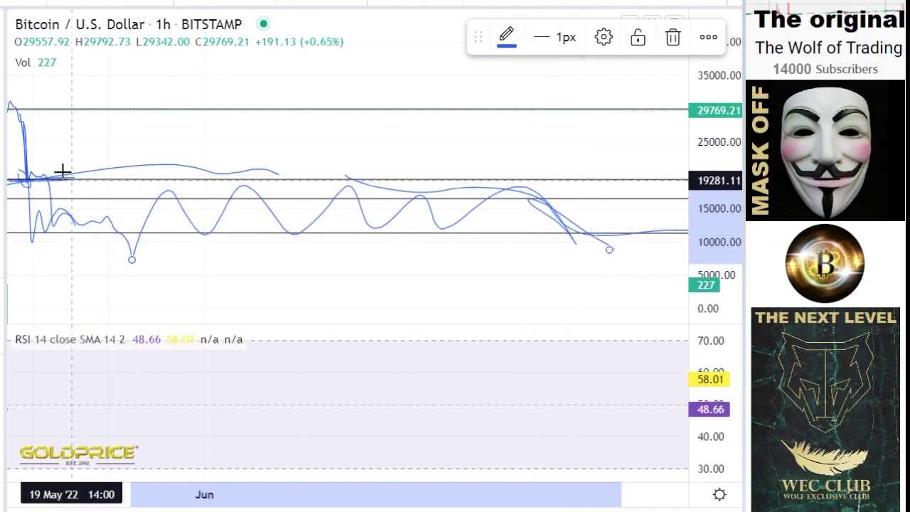
Step: Examine the brushed zigzag projection on the Bitcoin chart, first at the current interval and then at 4 hours
left_click(2, 32)
left_click(46, 36)
left_click_drag(129, 152, 426, 181)
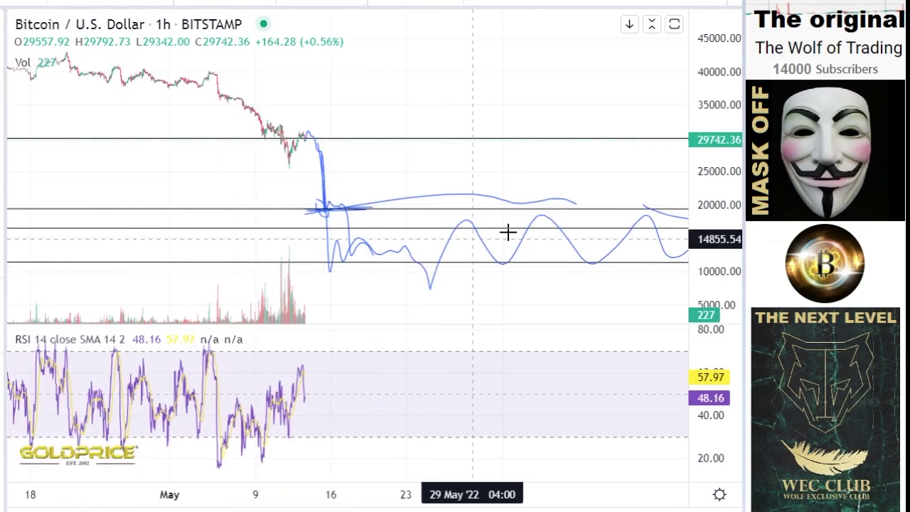
left_click_drag(494, 187, 229, 177)
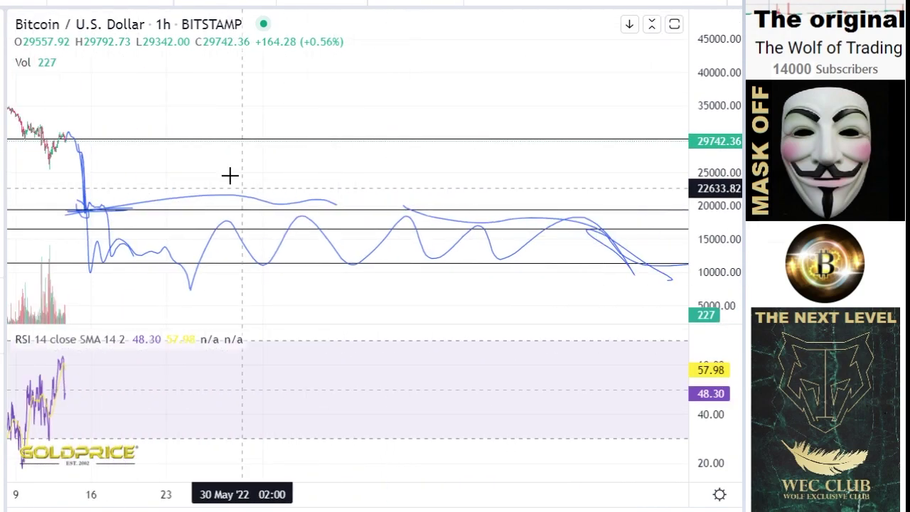
left_click(153, 21)
left_click(186, 167)
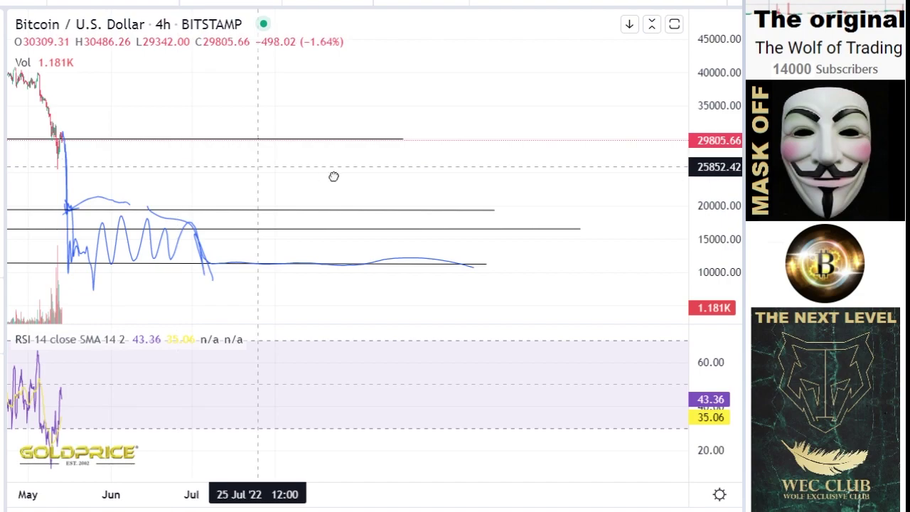
left_click_drag(334, 177, 546, 183)
left_click_drag(718, 190, 713, 236)
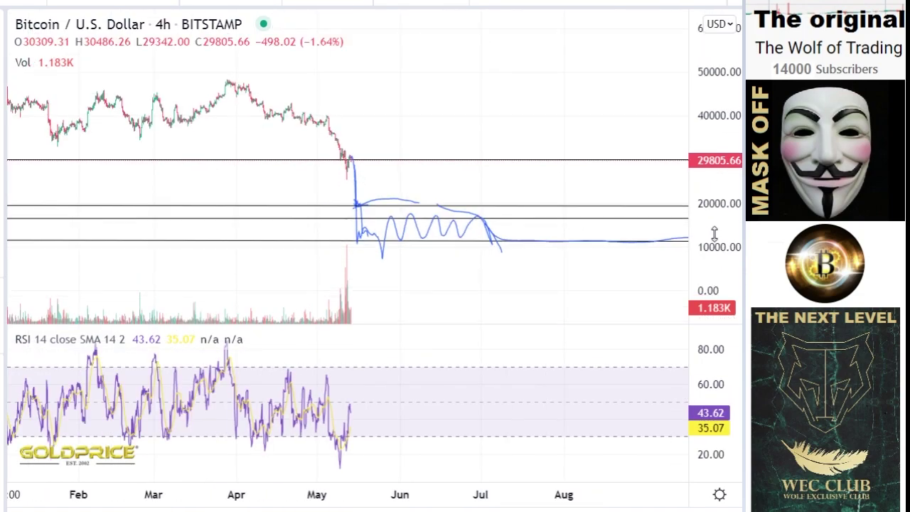
left_click_drag(468, 254, 247, 249)
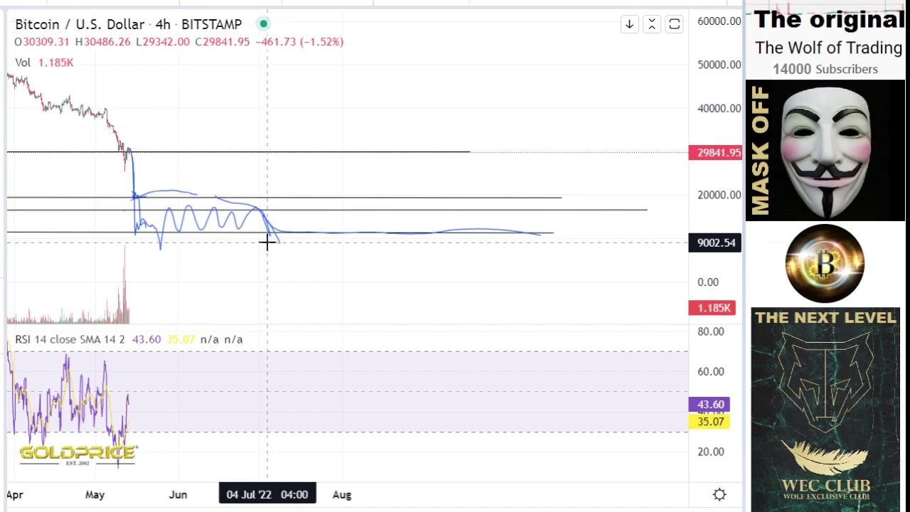
Step: Change the Bitcoin chart's time interval to 1 day
left_click(2, 126)
left_click(31, 124)
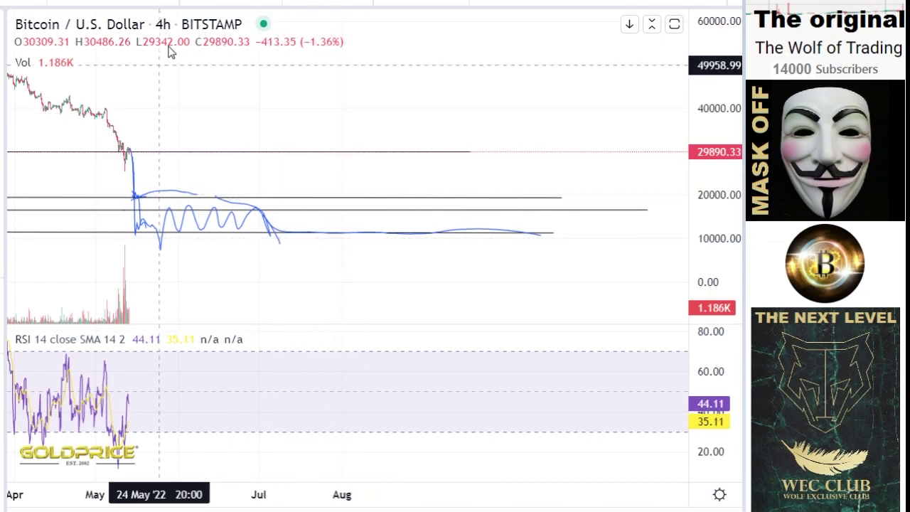
left_click(163, 25)
left_click(190, 228)
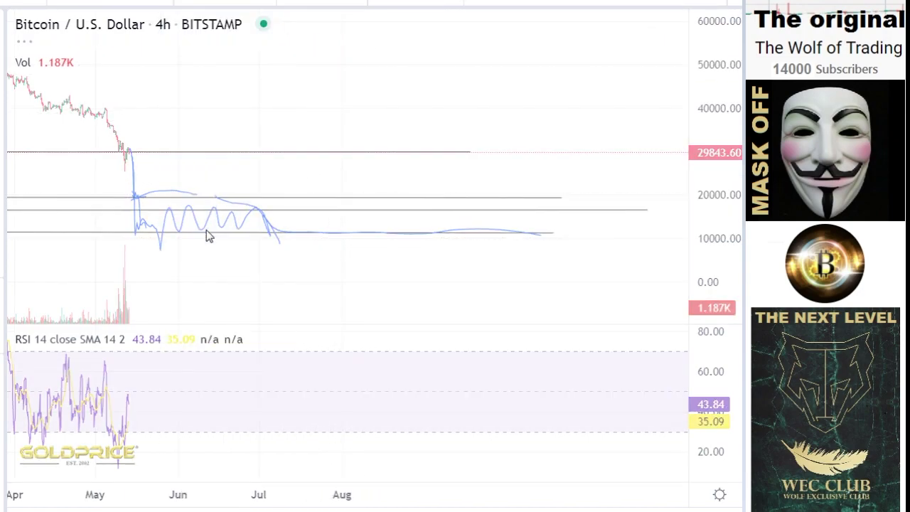
Step: Brush flat strokes along the lowest trend line at about 10,000, extending the projection past the July drop towards late September 2022
left_click(1, 29)
left_click(12, 39)
left_click_drag(342, 194, 618, 191)
mouse_move(701, 178)
left_mouse_down()
mouse_move(706, 247)
mouse_move(693, 263)
left_mouse_up()
left_click(1, 127)
left_click(42, 126)
left_click_drag(424, 214, 436, 205)
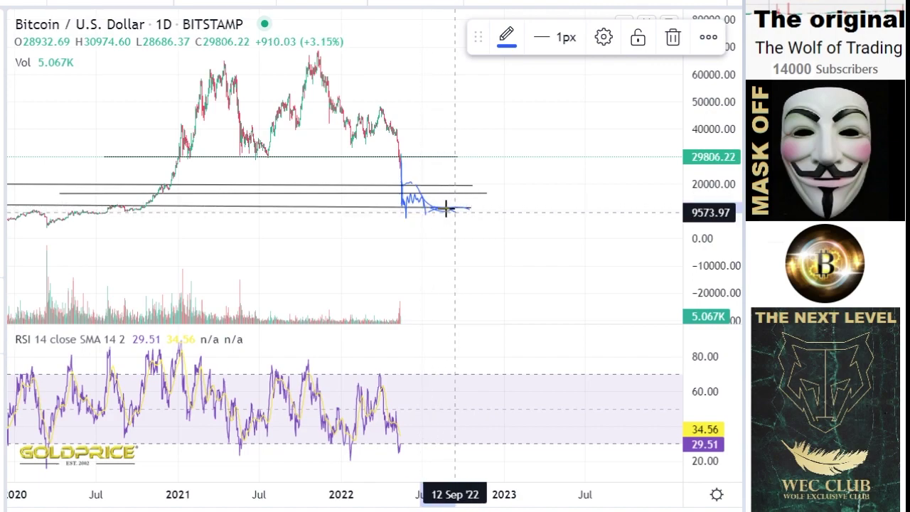
mouse_move(424, 206)
left_mouse_down()
mouse_move(467, 209)
mouse_move(426, 215)
mouse_move(472, 210)
left_mouse_up()
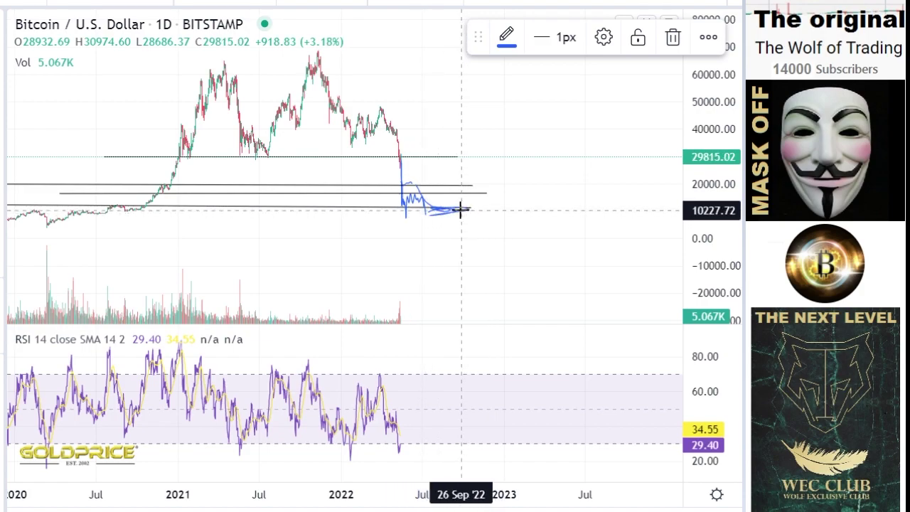